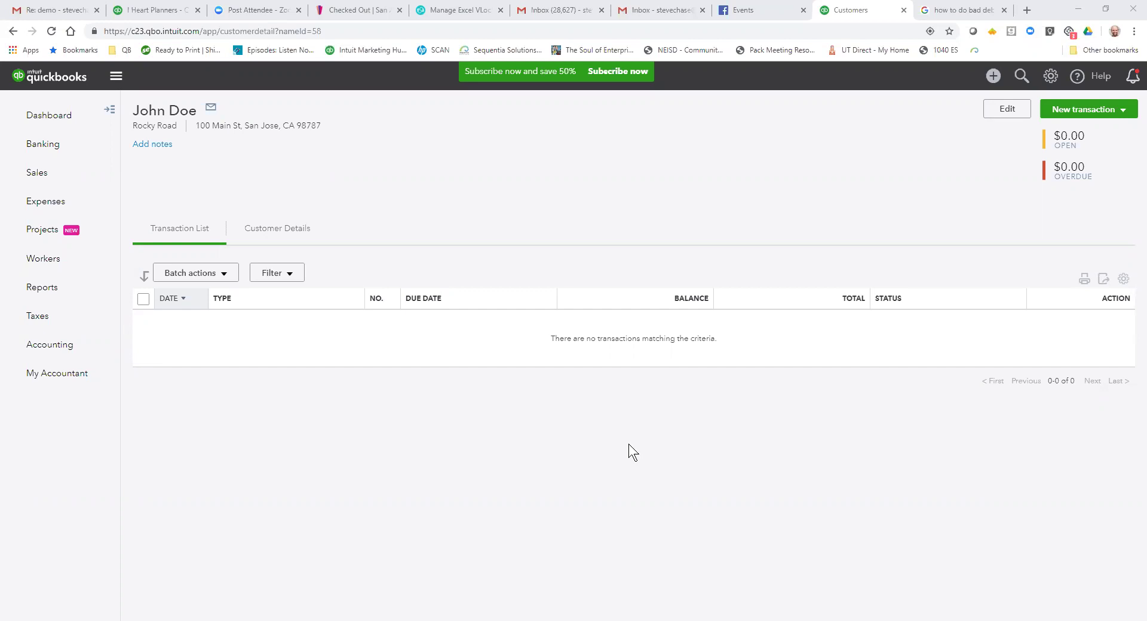
# Step: Create and save invoice 1038 for Concrete at a 5,000 rate plus 8% tax, totalling $5,400.00
pyautogui.click(1077, 114)
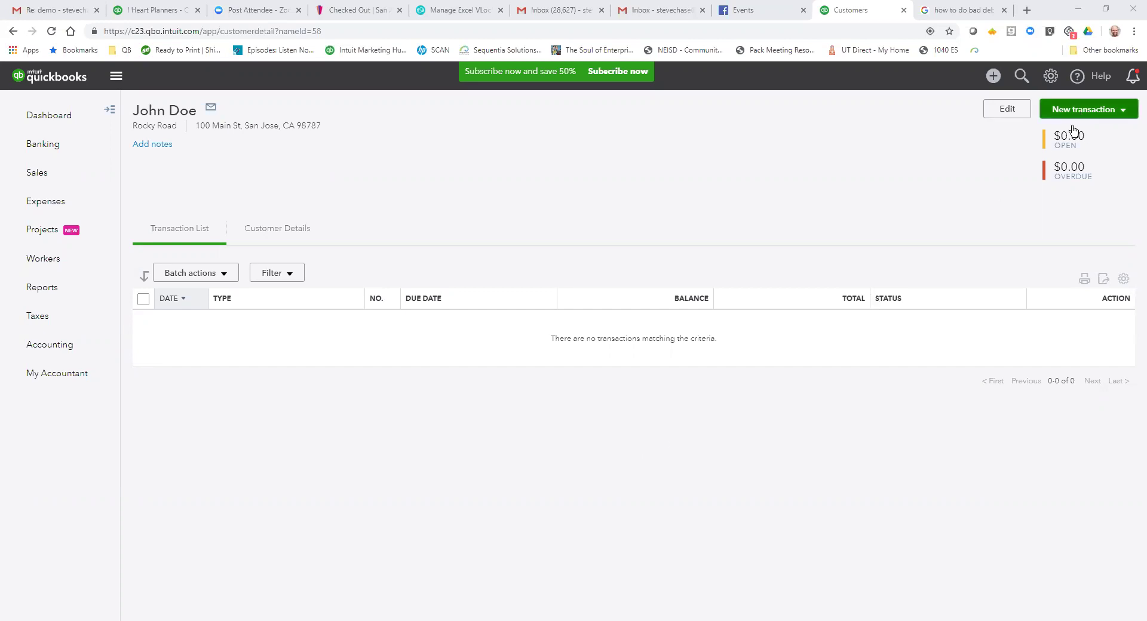
pyautogui.click(1073, 132)
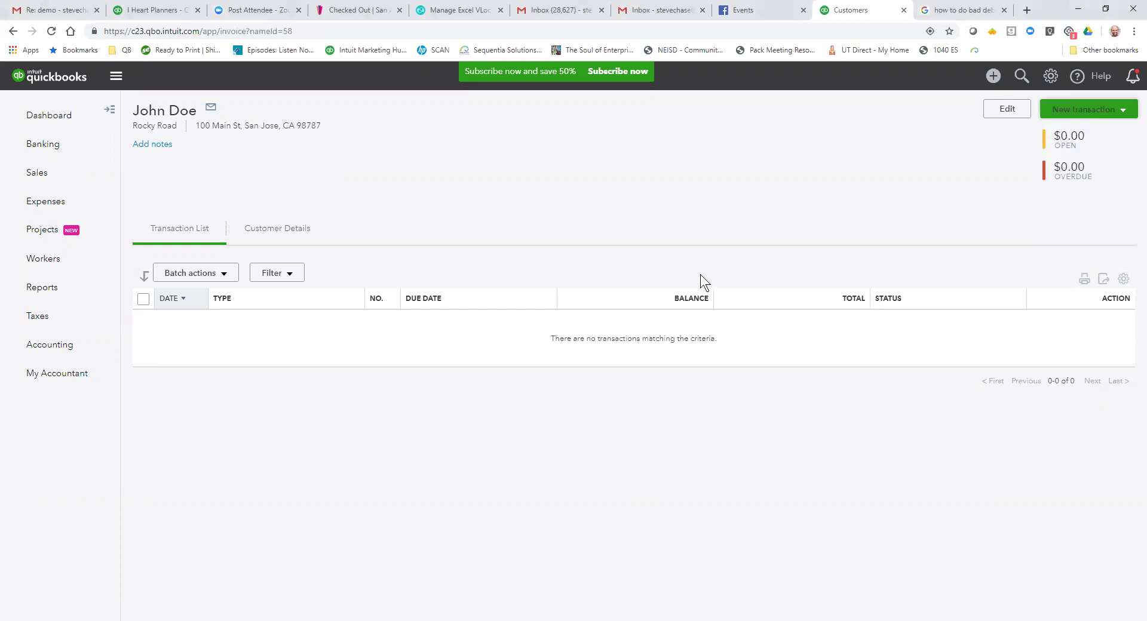
pyautogui.click(673, 300)
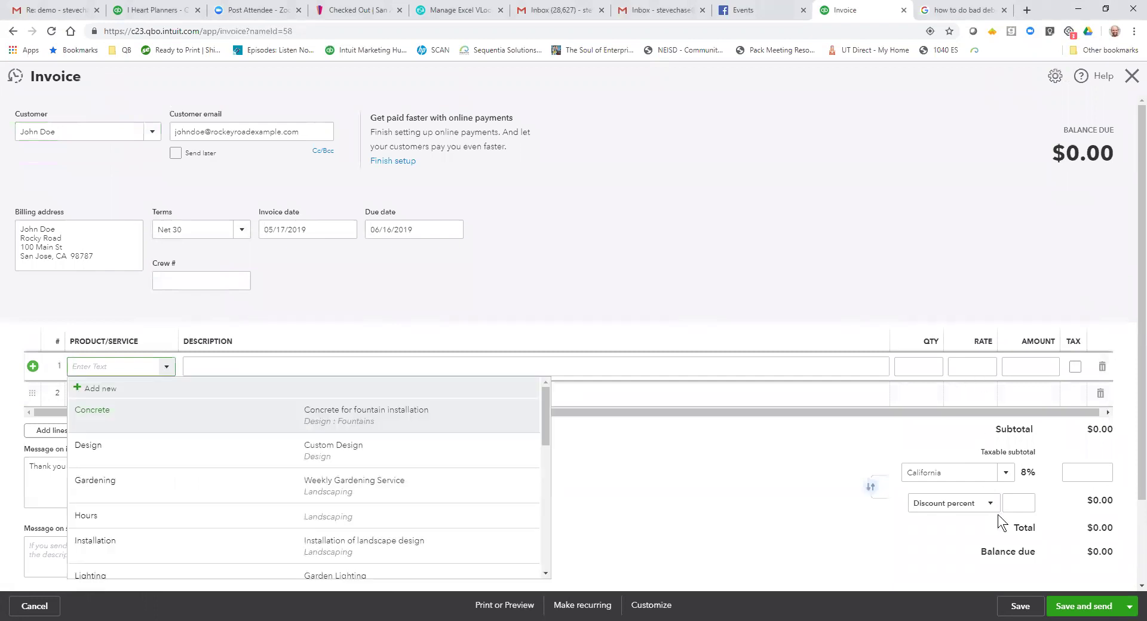
pyautogui.press('Tab')
pyautogui.press('Tab')
pyautogui.press('Tab')
pyautogui.write('5,')
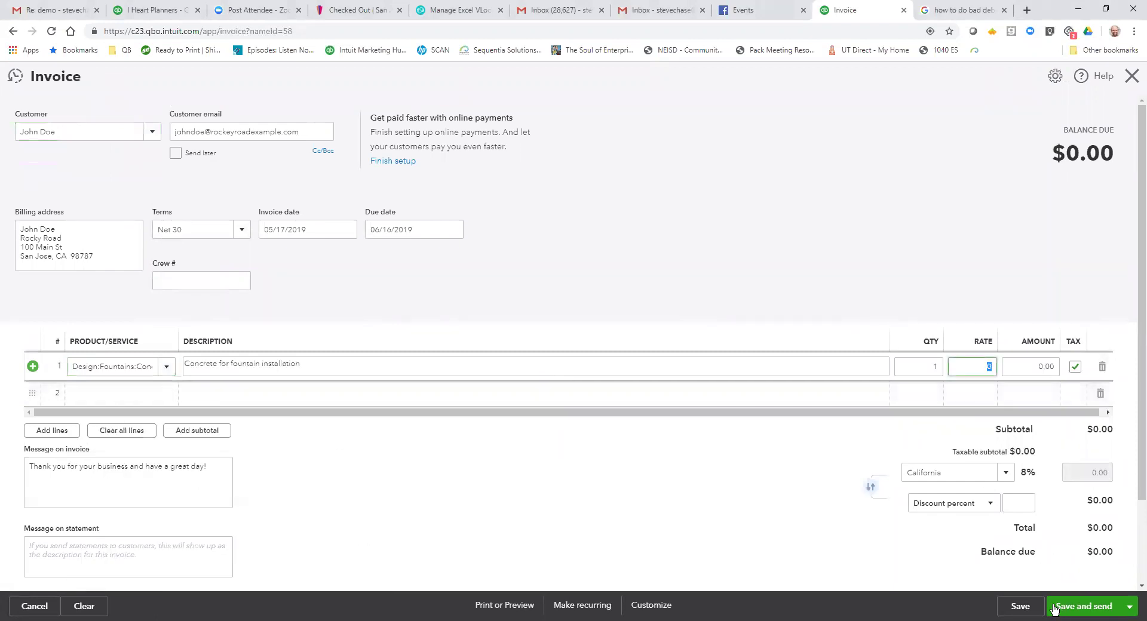
pyautogui.write('000')
pyautogui.press('Tab')
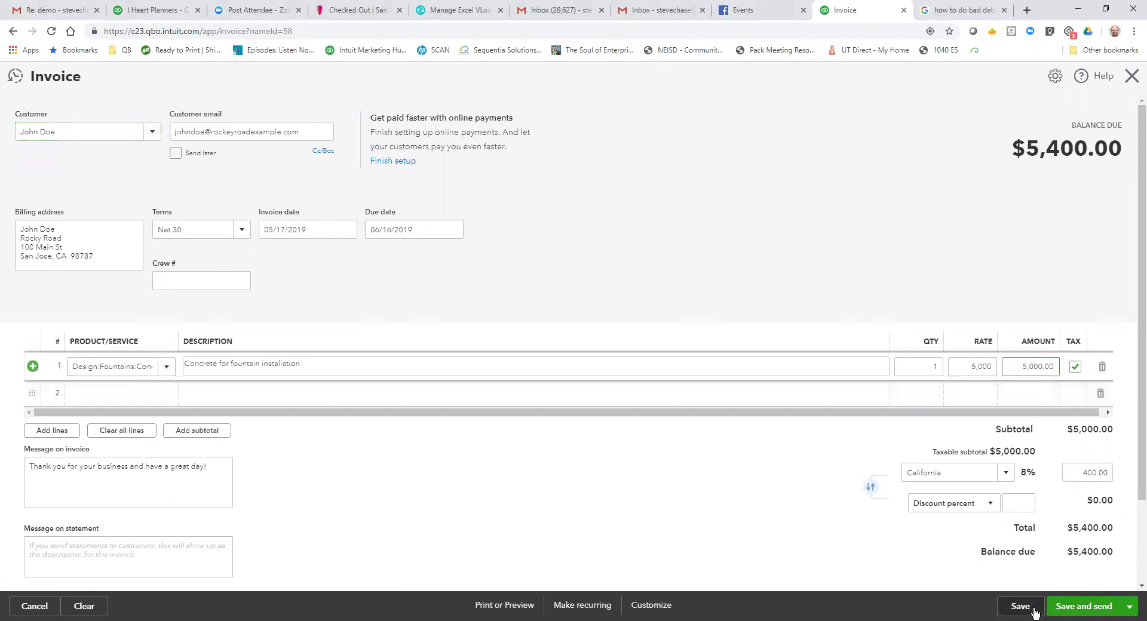
pyautogui.click(1020, 606)
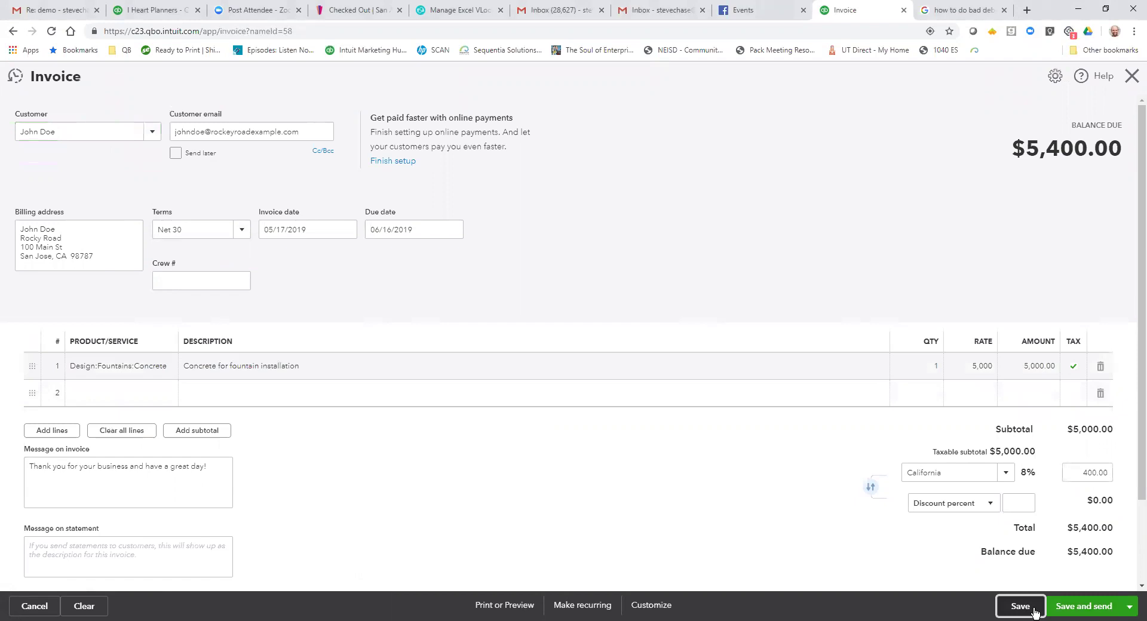
pyautogui.click(1131, 76)
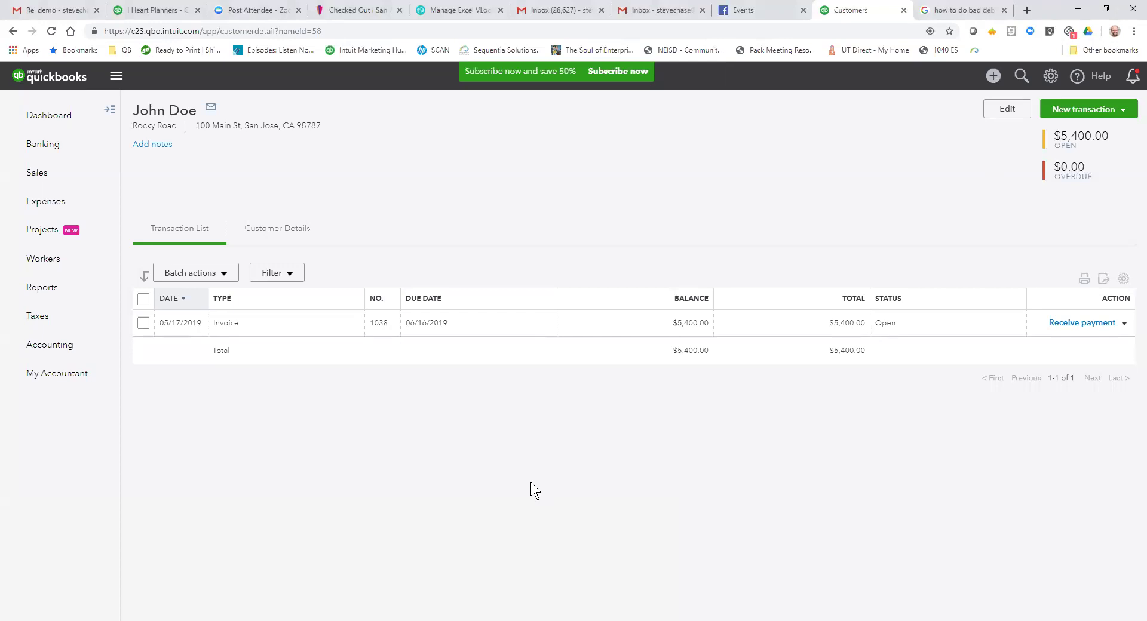
# Step: Add a Bad Debts account with type Expenses and detail type Bad Debts to the Chart of Accounts
pyautogui.moveTo(27, 352)
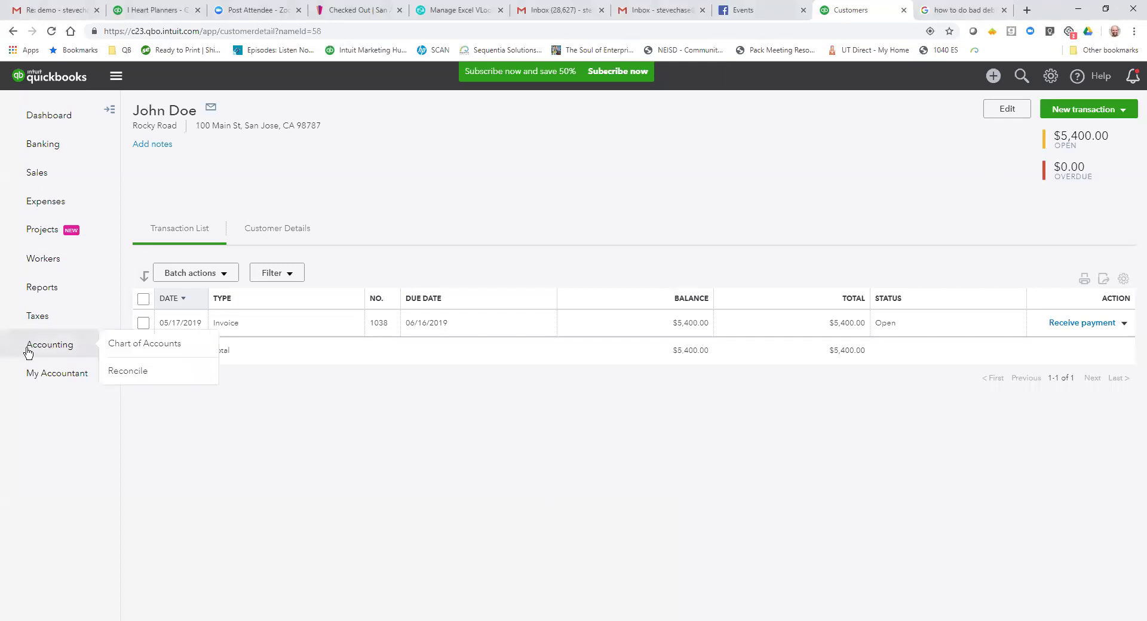
pyautogui.click(153, 342)
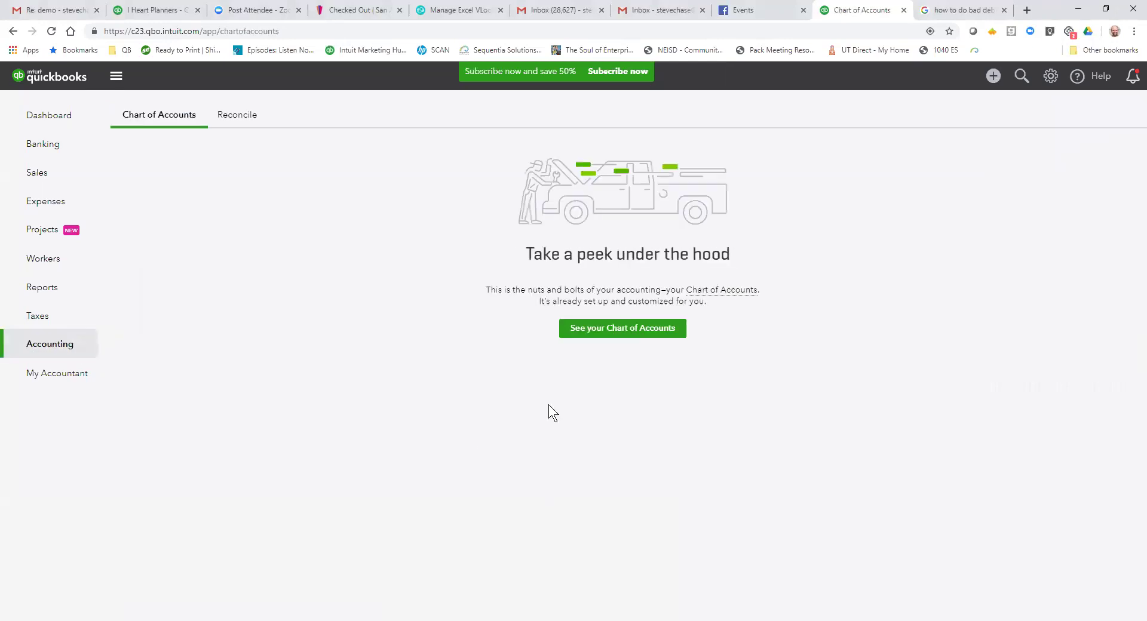
pyautogui.click(633, 340)
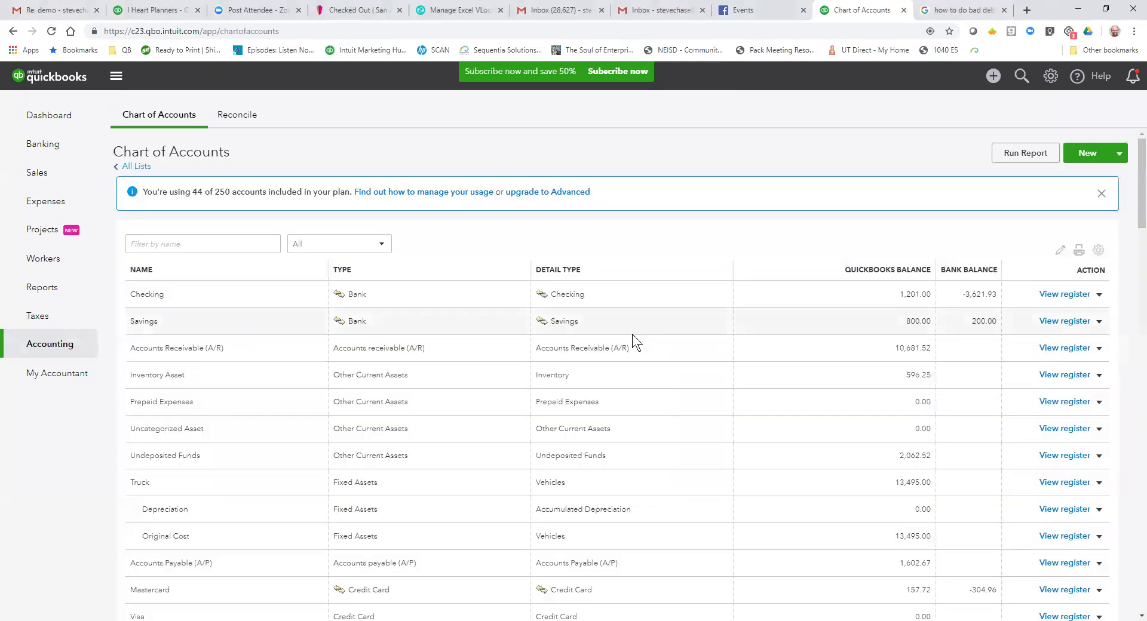
pyautogui.click(1086, 153)
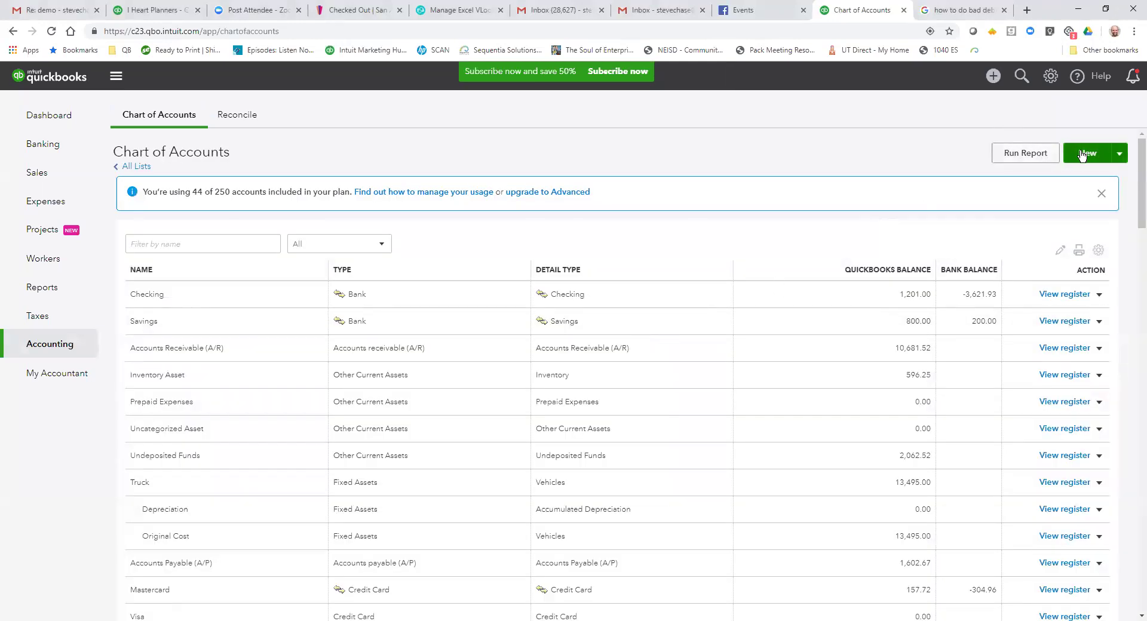
pyautogui.click(443, 206)
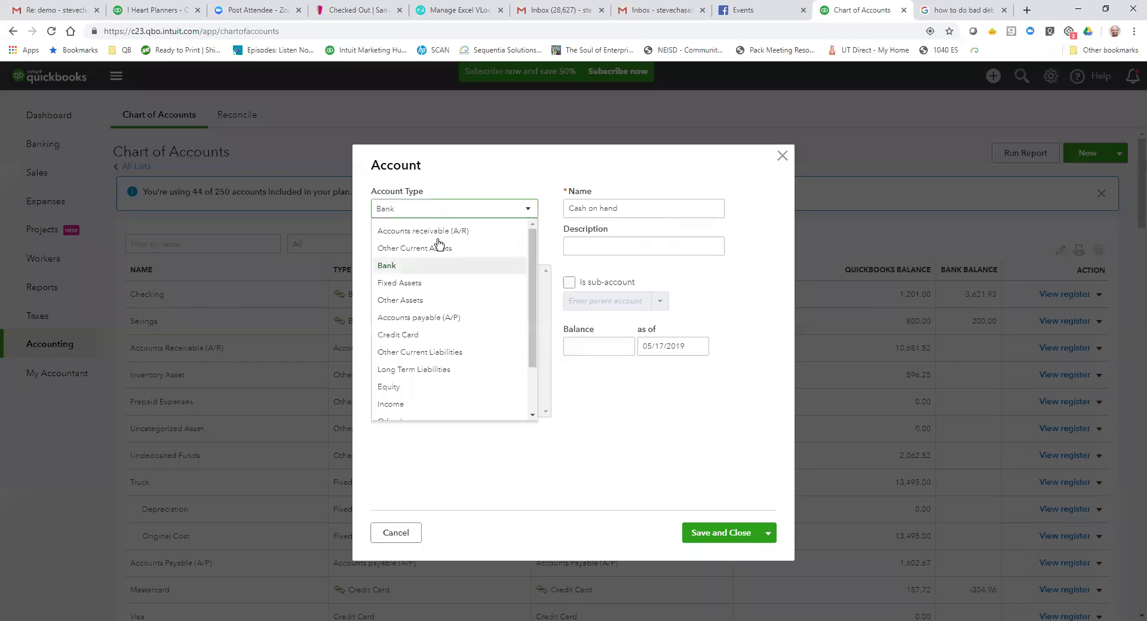
pyautogui.scroll(-1, 433, 393)
pyautogui.click(425, 397)
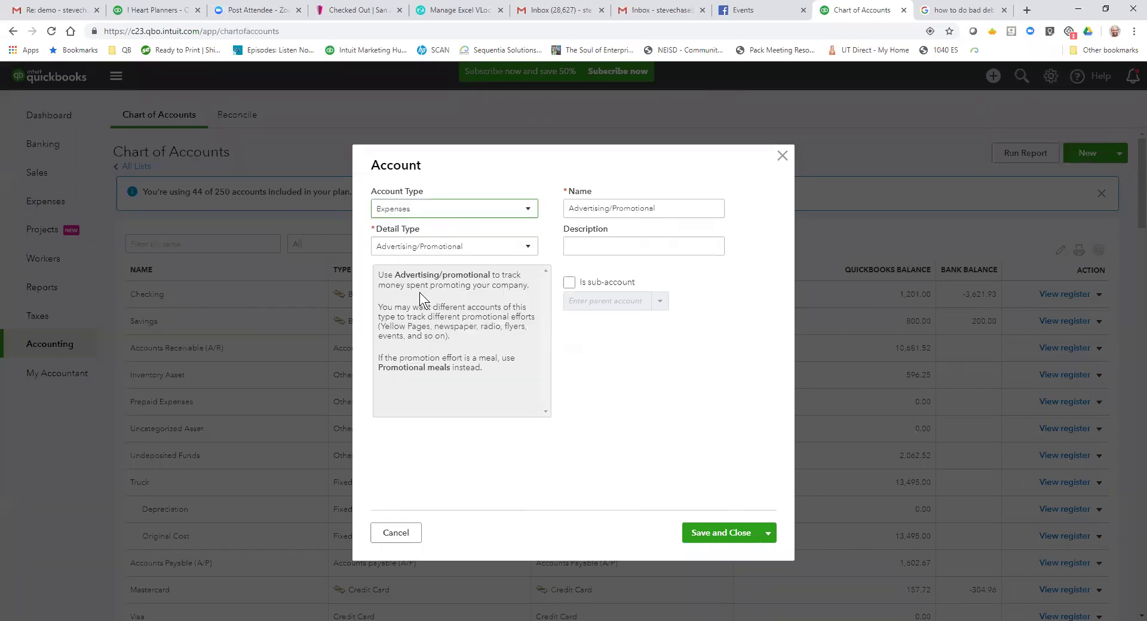
pyautogui.click(434, 250)
pyautogui.click(422, 305)
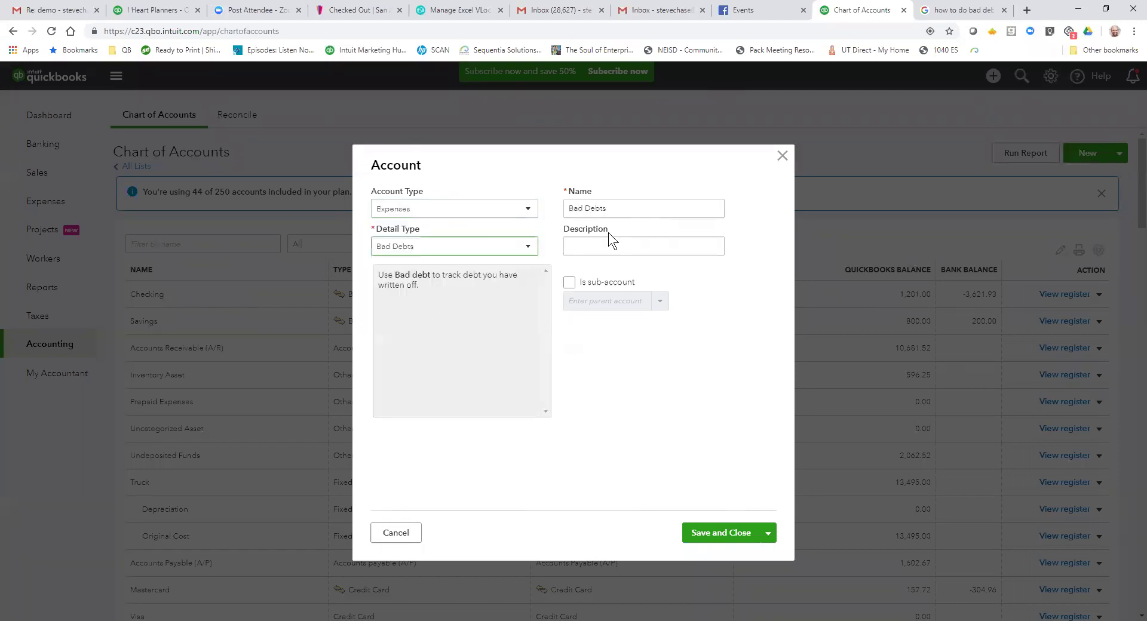
pyautogui.click(722, 529)
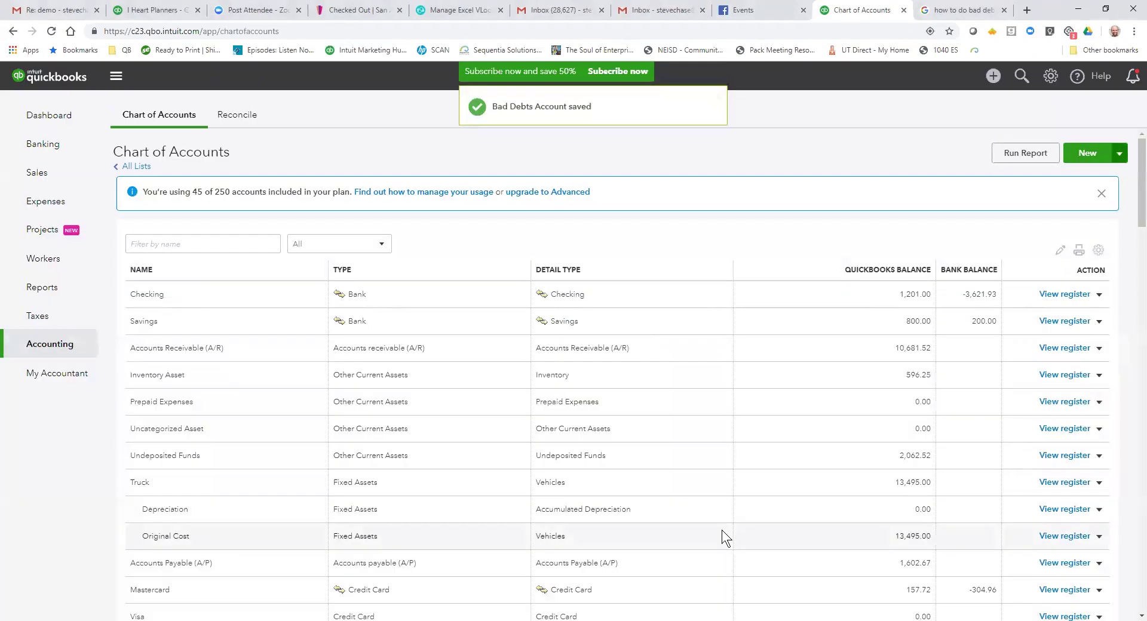
# Step: Create a service item named Bad Debts using the Bad Debts income account
pyautogui.moveTo(33, 179)
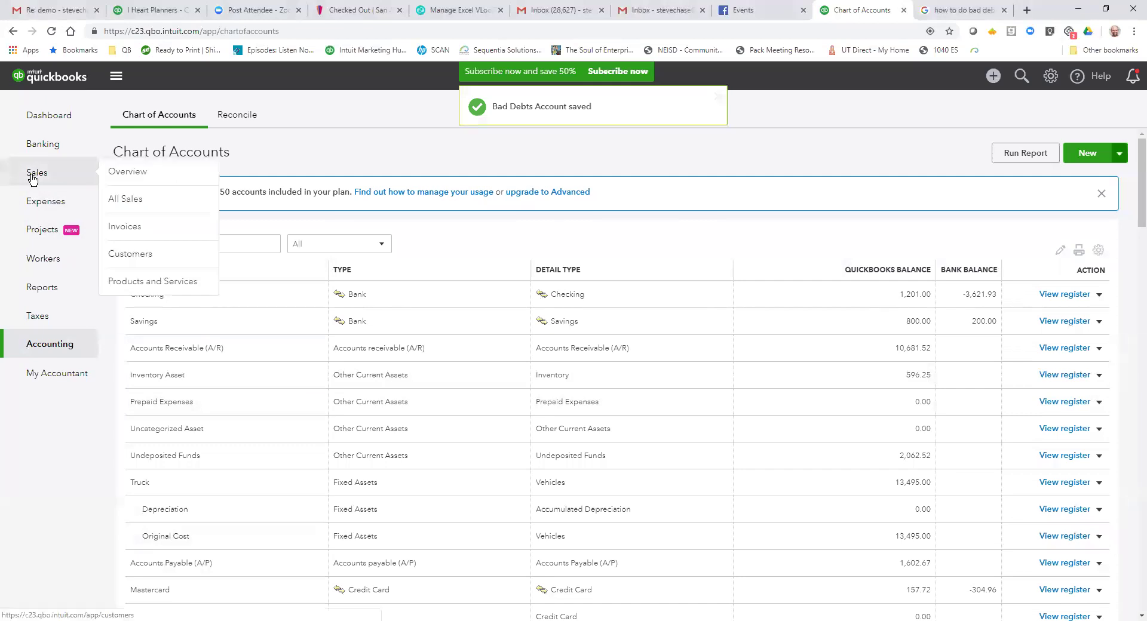
pyautogui.click(167, 282)
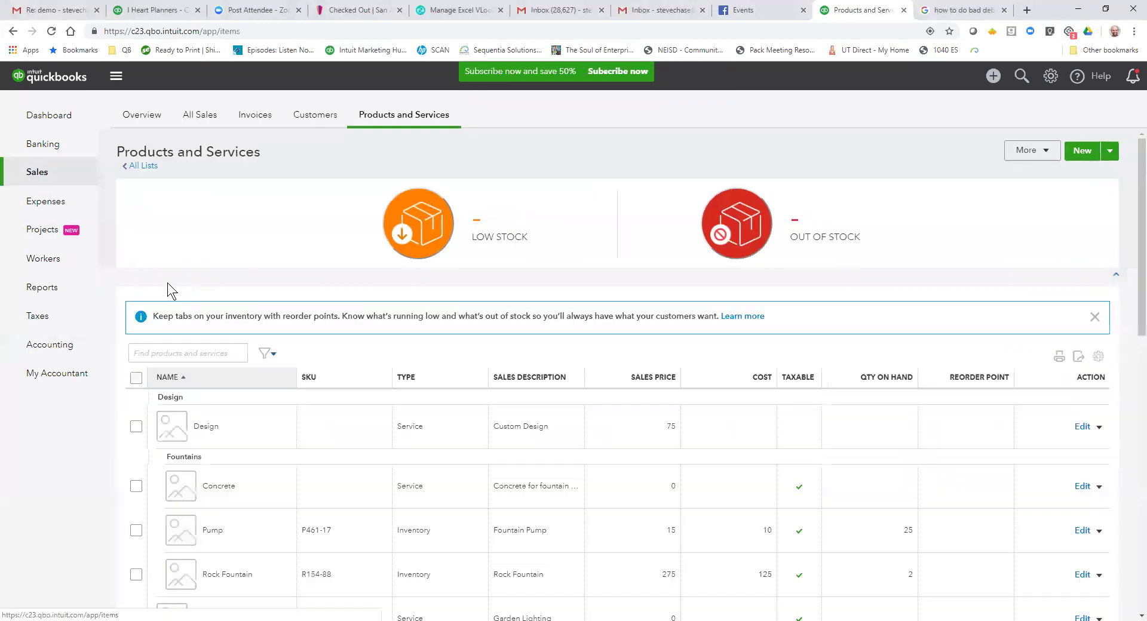
pyautogui.click(1077, 157)
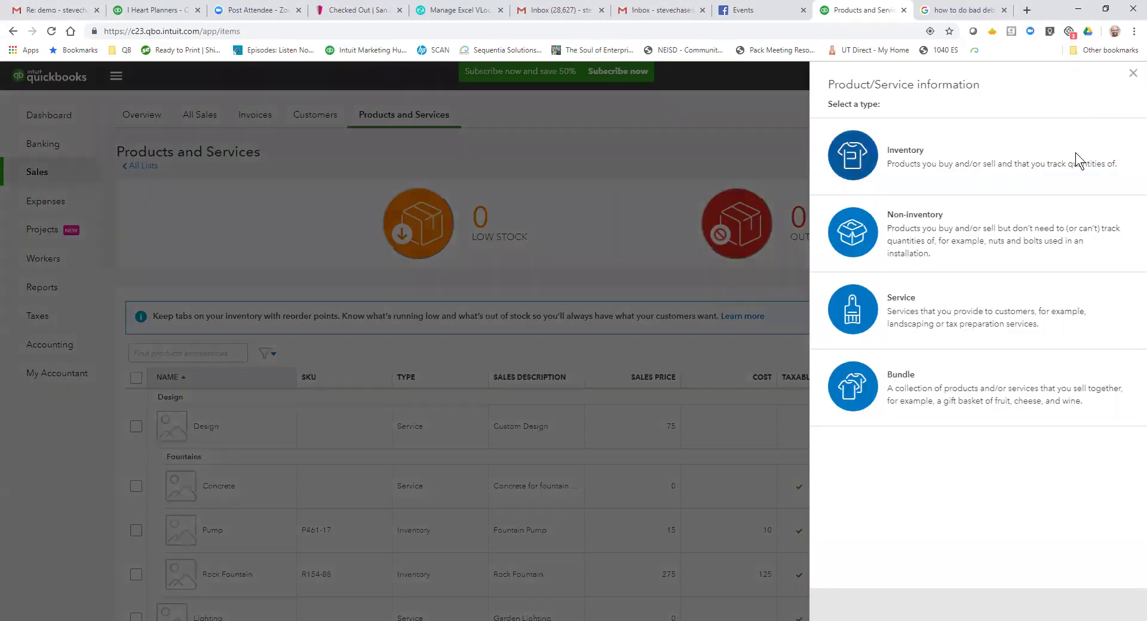
pyautogui.click(994, 310)
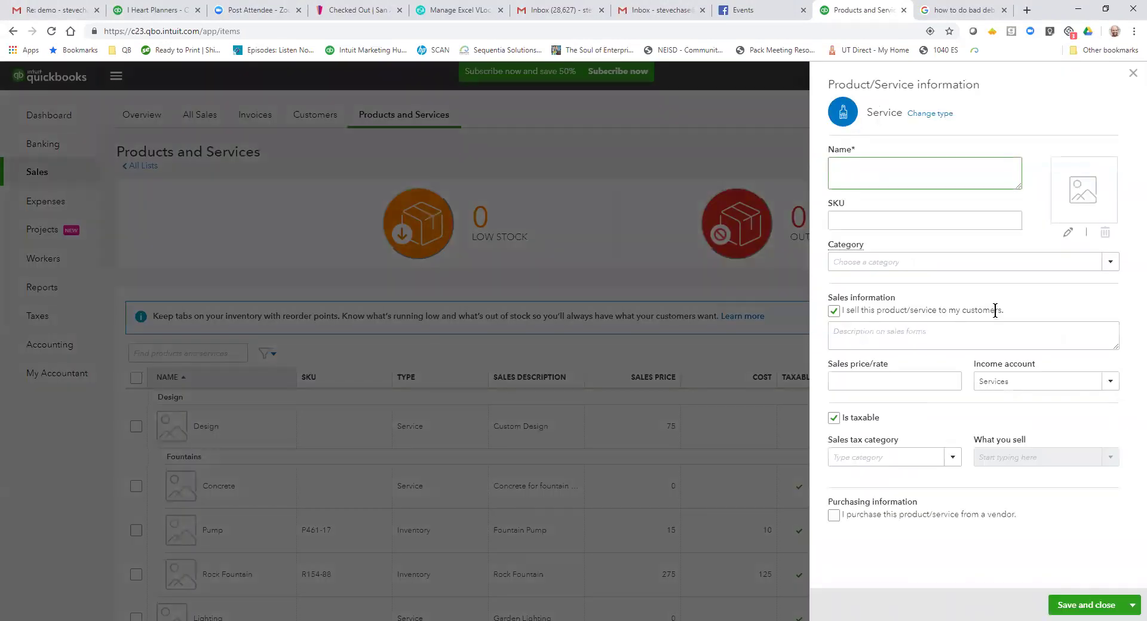
pyautogui.write('Bad Debts')
pyautogui.click(1109, 383)
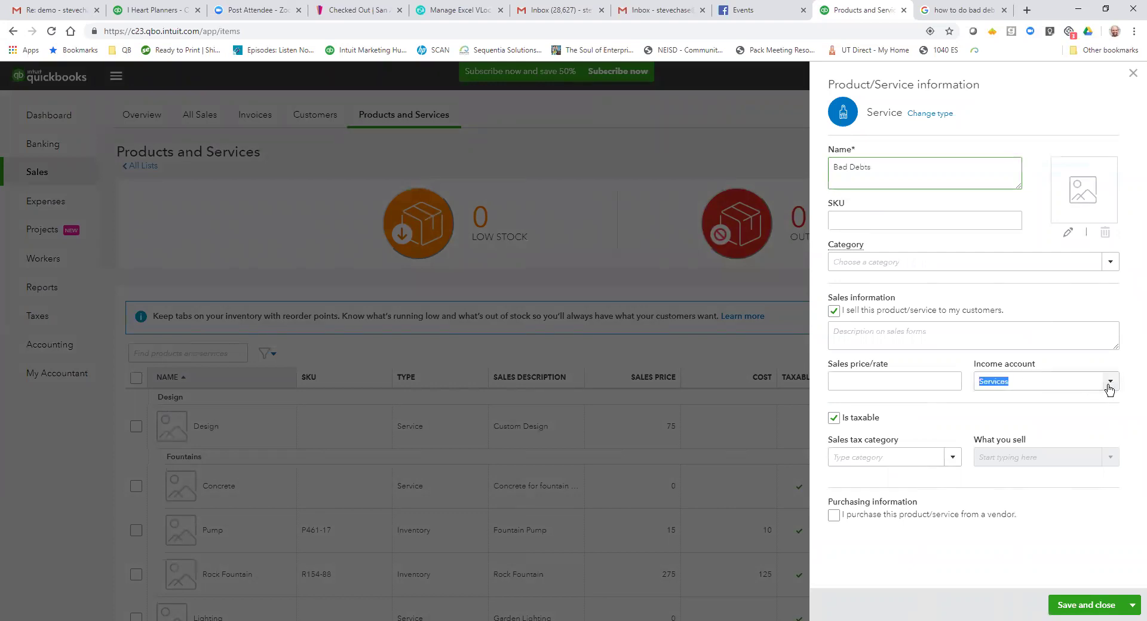
pyautogui.write('Bad Debts')
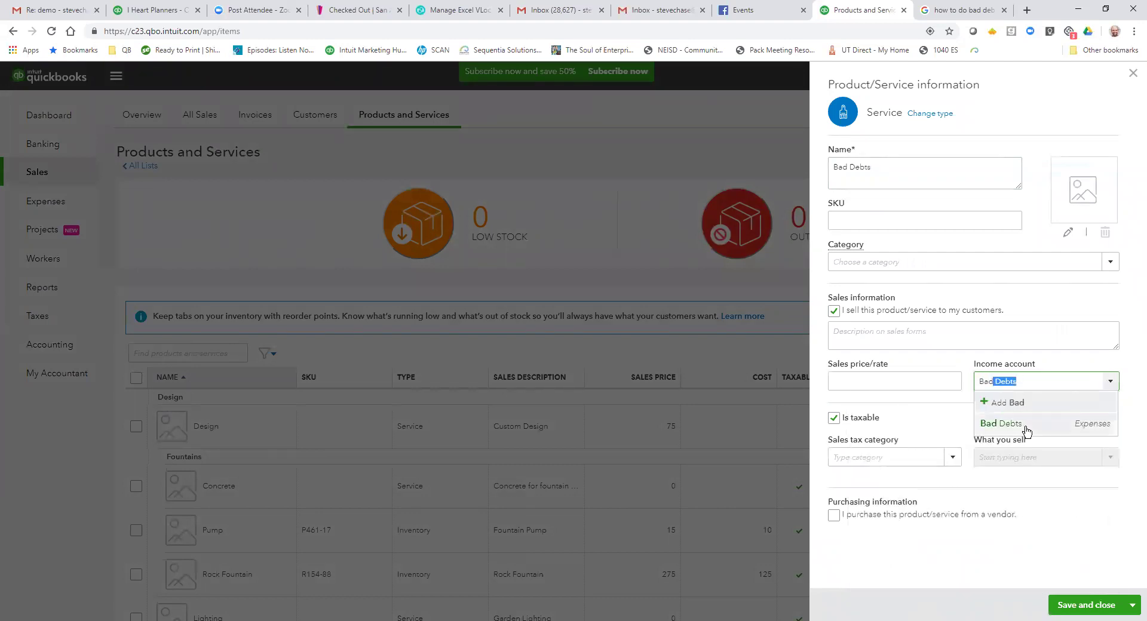
pyautogui.click(1025, 425)
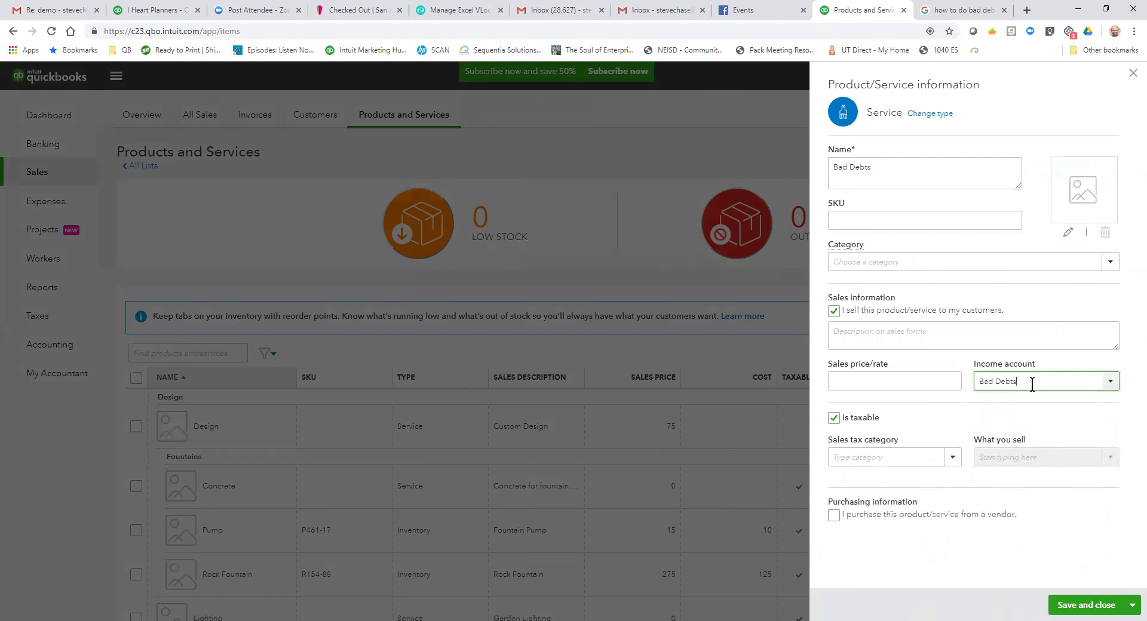
pyautogui.click(1101, 605)
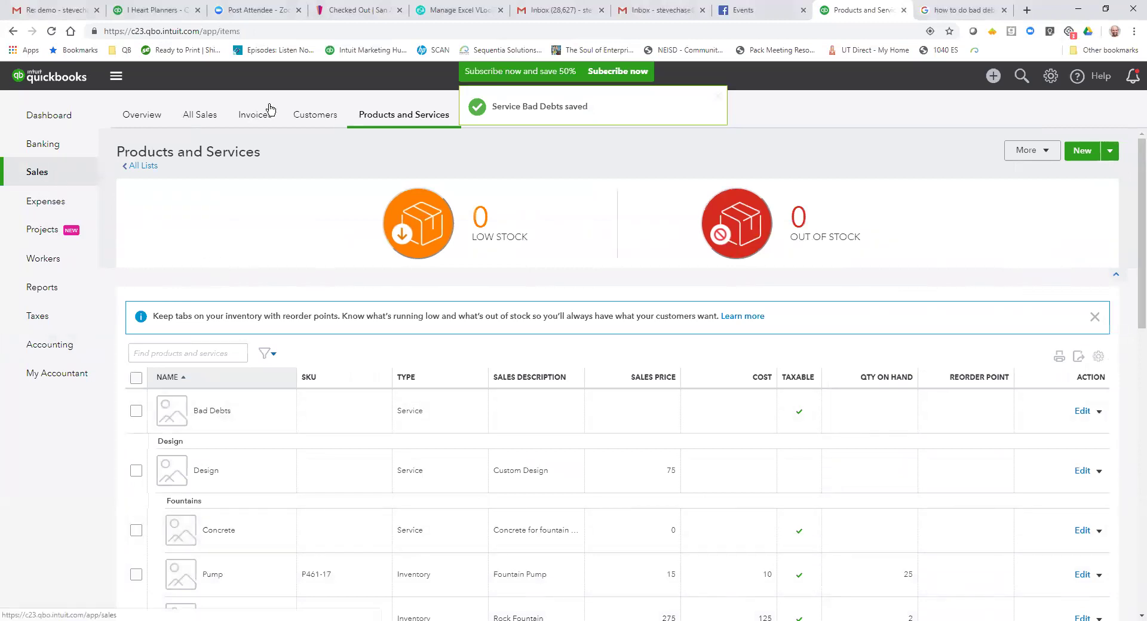
# Step: Find the customer in the Customers list and open their record with the $5,400 open balance
pyautogui.click(310, 120)
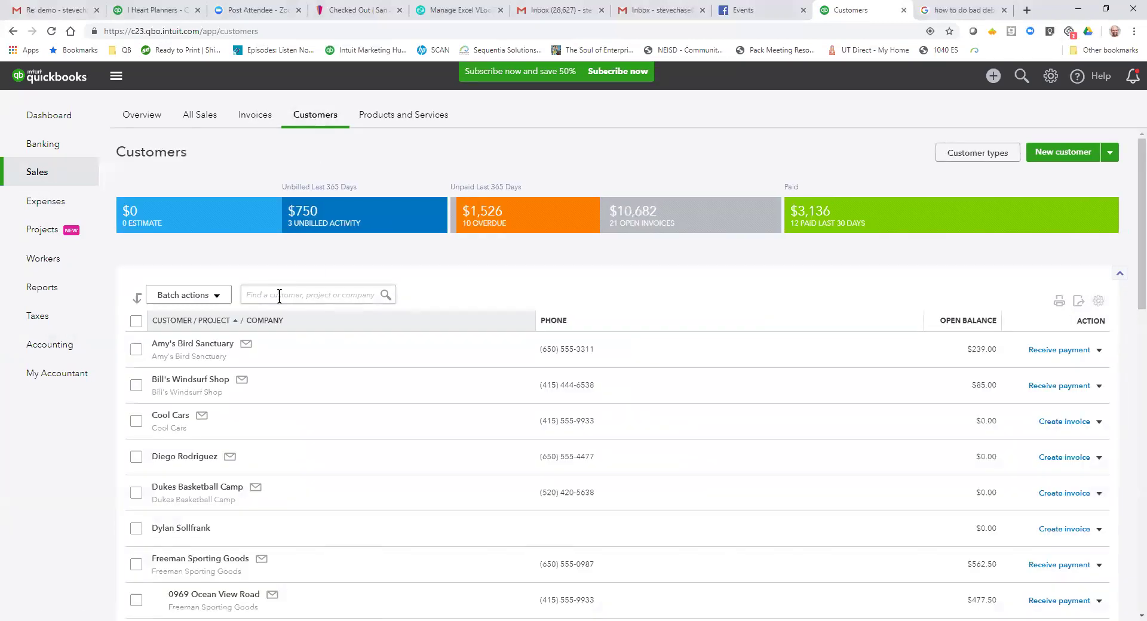
pyautogui.click(279, 295)
pyautogui.write('john')
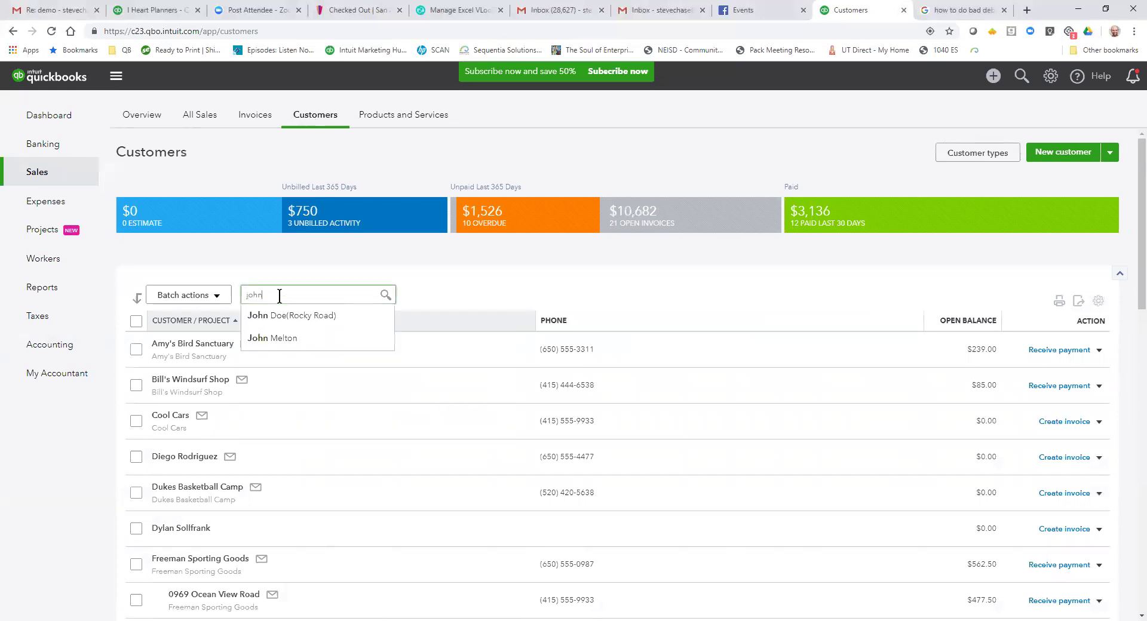
pyautogui.click(283, 320)
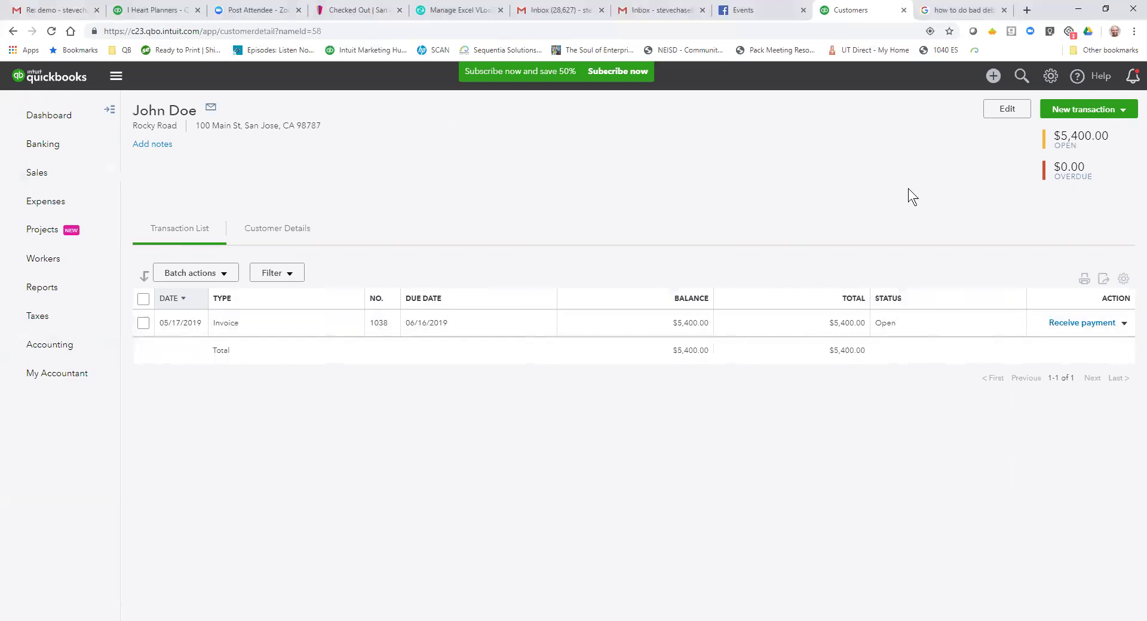
# Step: Start a new credit memo from the full Create menu
pyautogui.click(1062, 111)
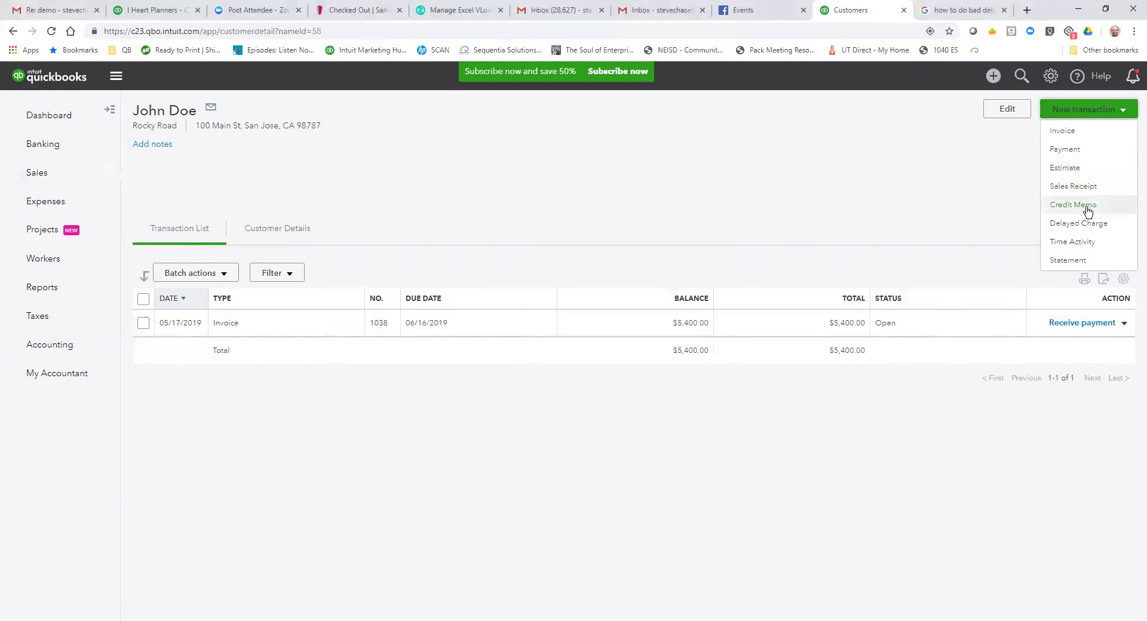
pyautogui.click(993, 77)
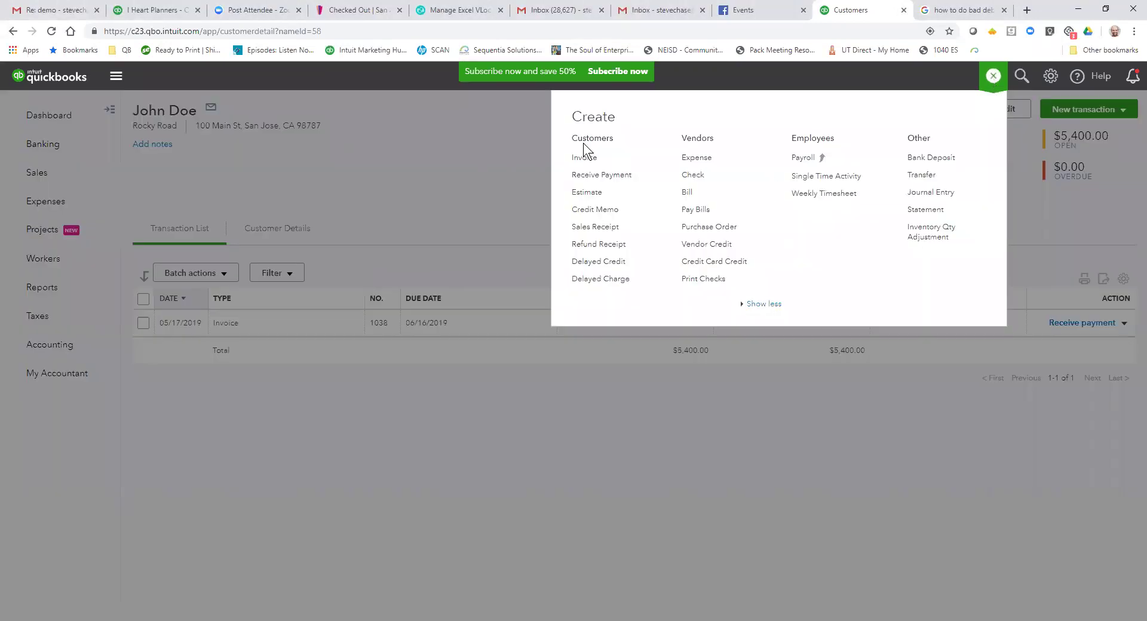
pyautogui.click(599, 211)
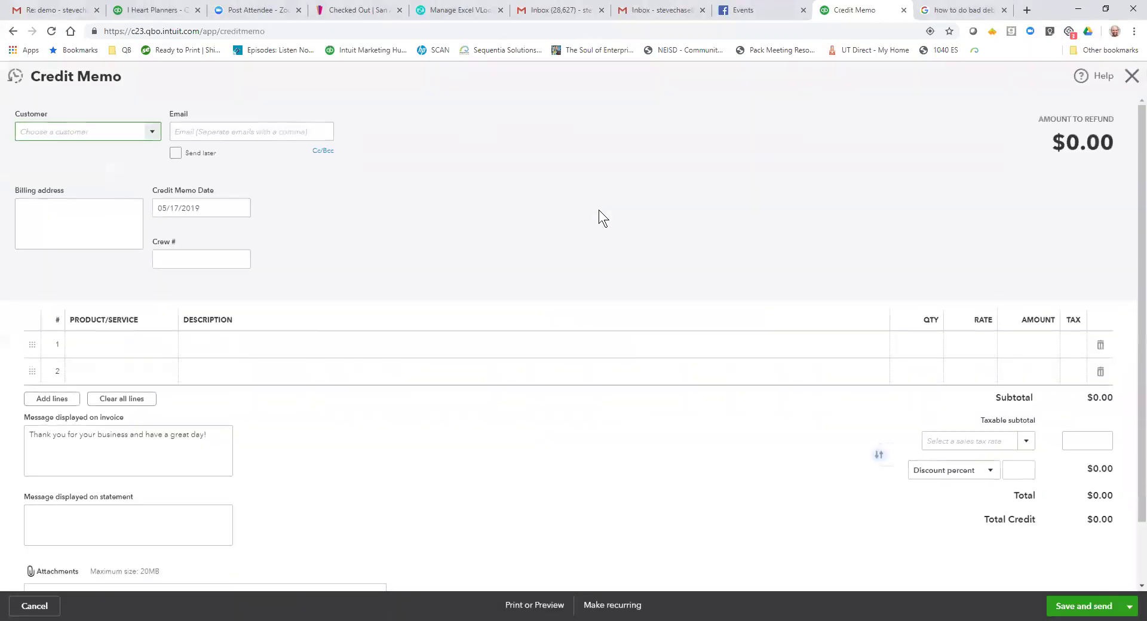
# Step: Assign the customer to the credit memo and set line 1's product to Bad Debts
pyautogui.click(83, 131)
pyautogui.write('john')
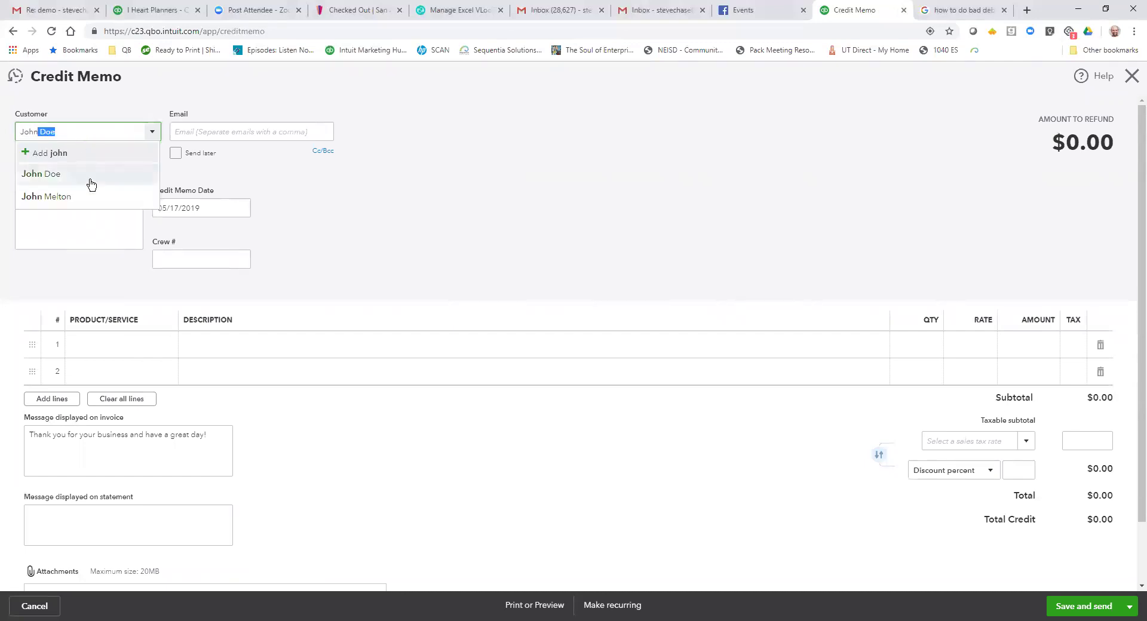
pyautogui.click(91, 184)
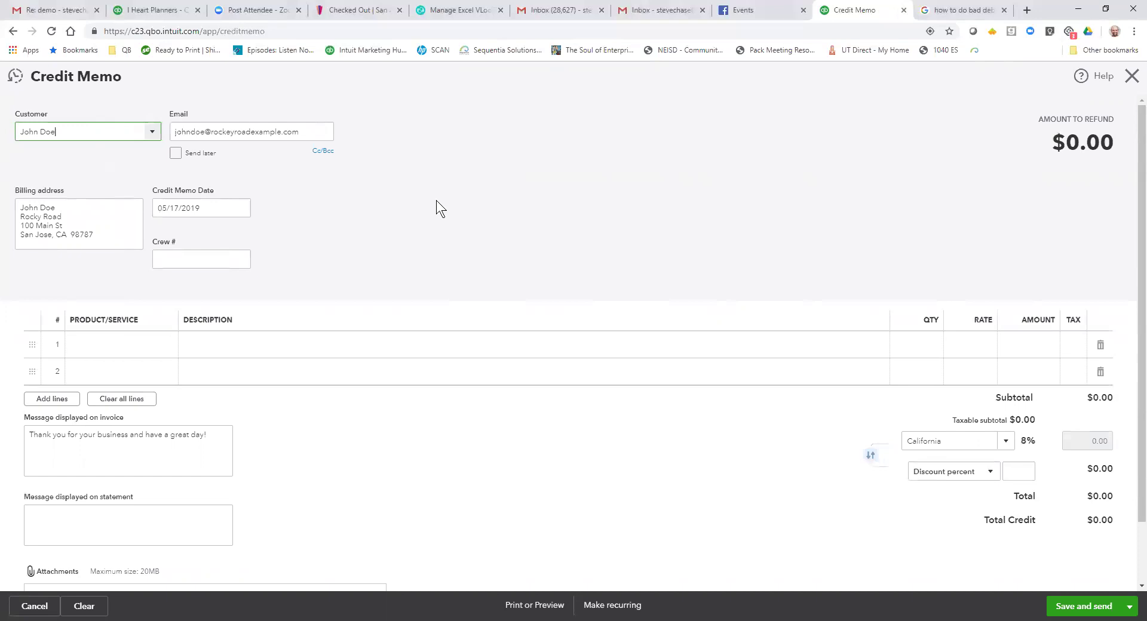
pyautogui.click(146, 350)
pyautogui.write('Bad Debts')
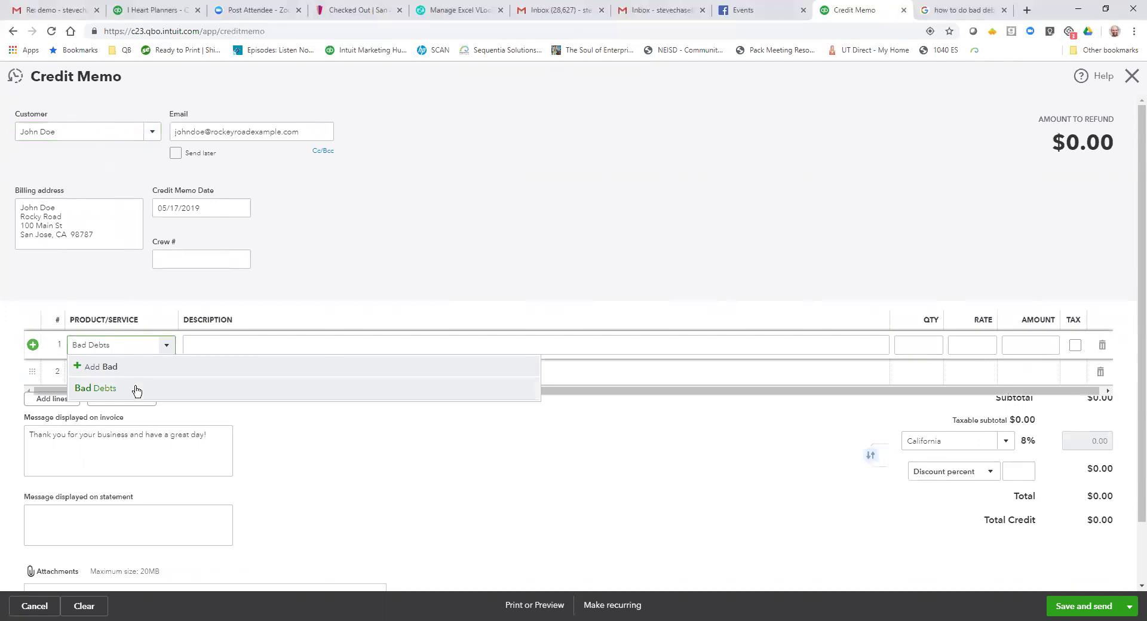
pyautogui.click(136, 389)
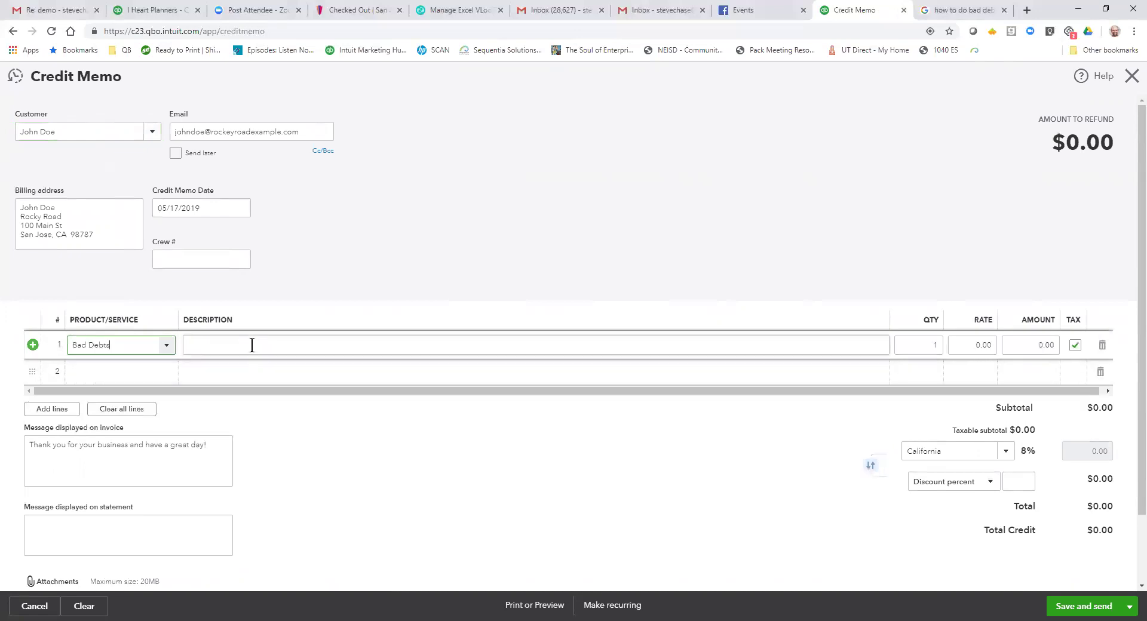
# Step: Describe the line as 'didn't pay invoice -' and set its rate to 5,000, correcting 5400
pyautogui.click(252, 344)
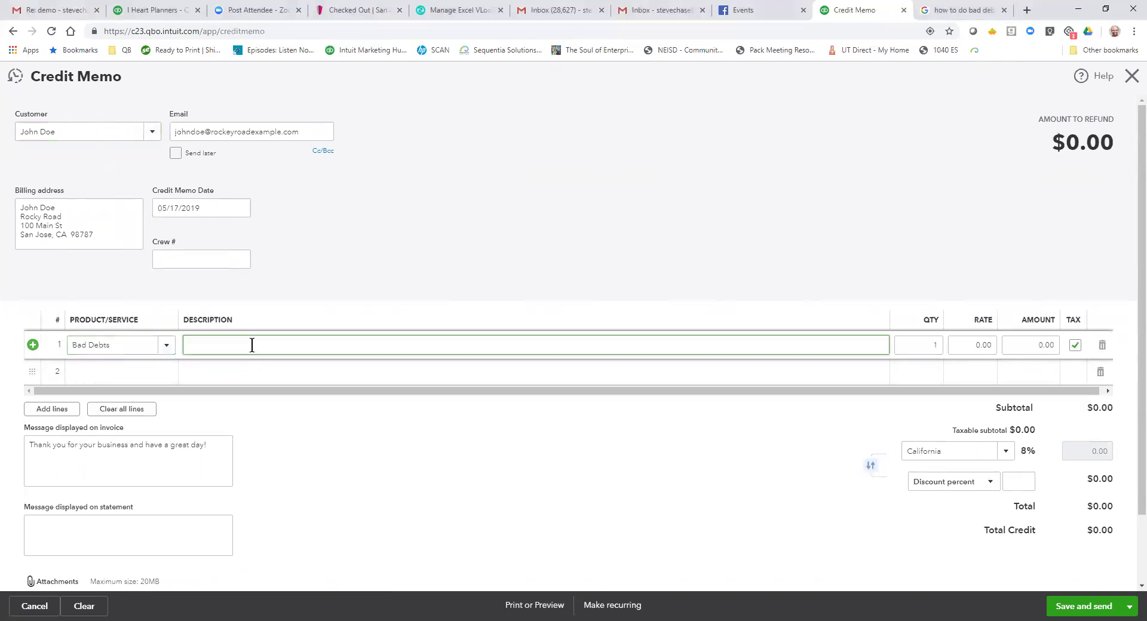
pyautogui.write("didn't pay invoice -")
pyautogui.press('Tab')
pyautogui.press('Tab')
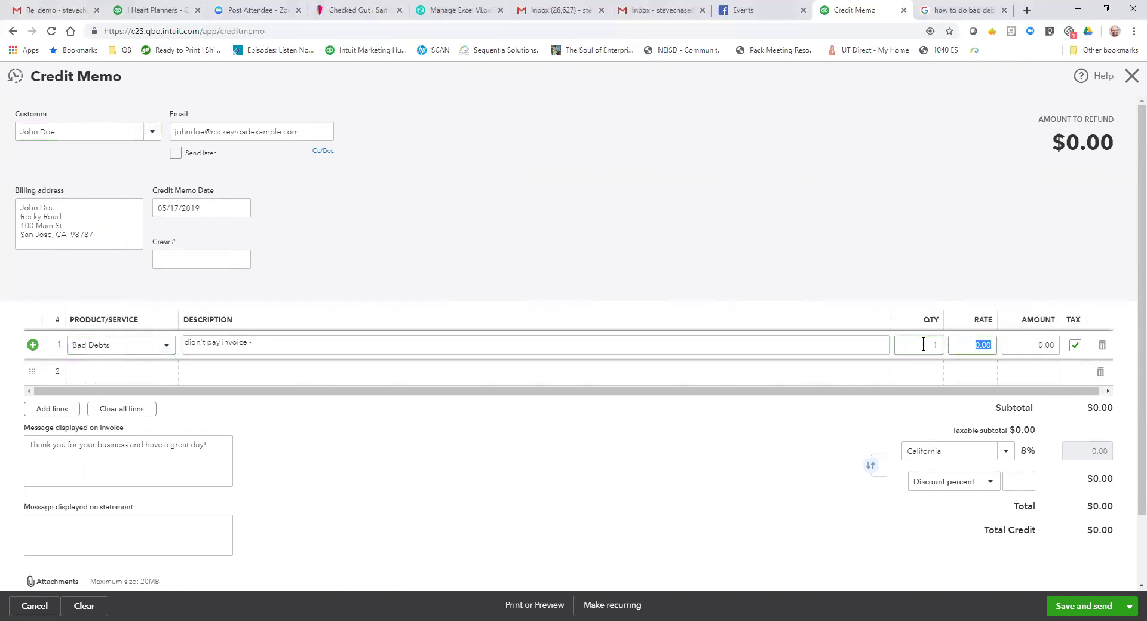
pyautogui.write('5400')
pyautogui.press('Tab')
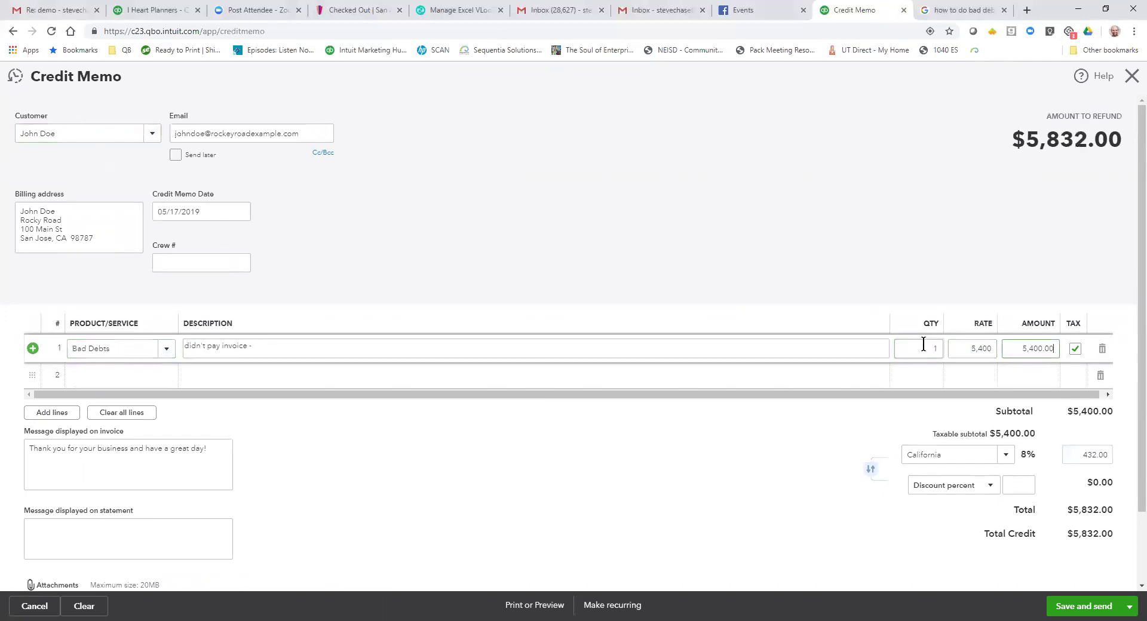
pyautogui.click(968, 349)
pyautogui.write('5,000')
pyautogui.press('Tab')
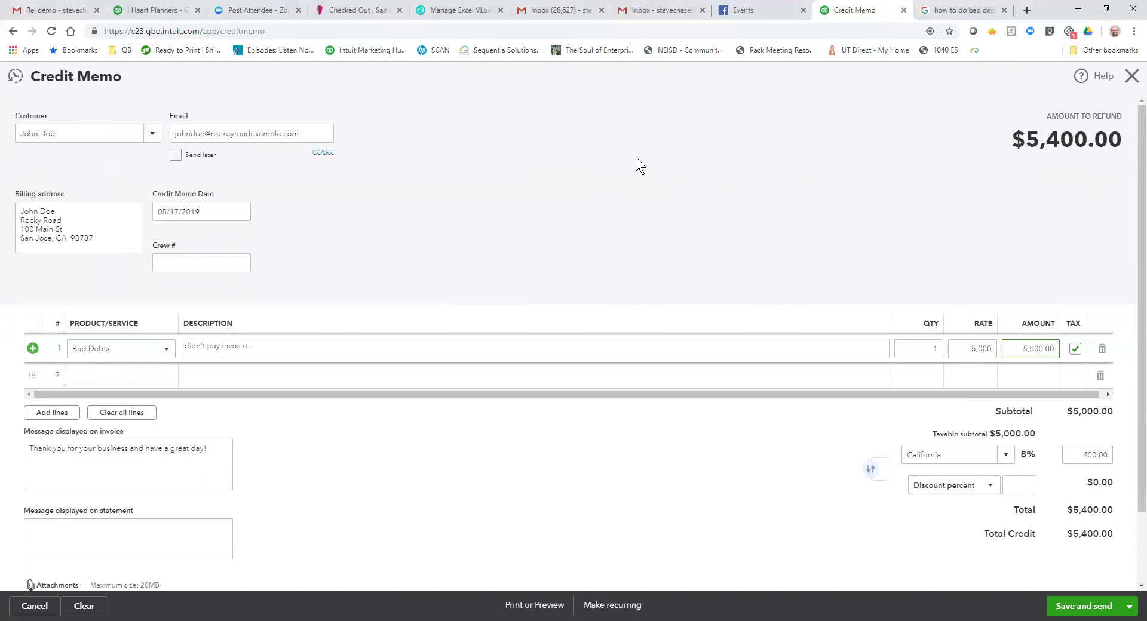
# Step: Save and close credit memo 1039 for -$5,400.00
pyautogui.scroll(-1, 624, 193)
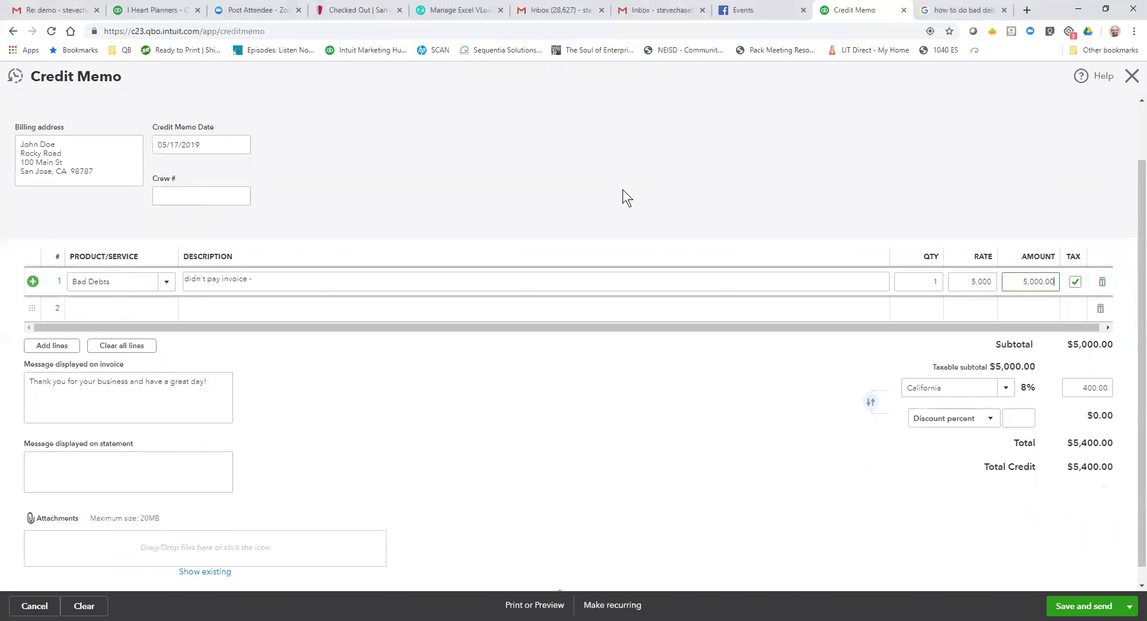
pyautogui.scroll(1, 623, 189)
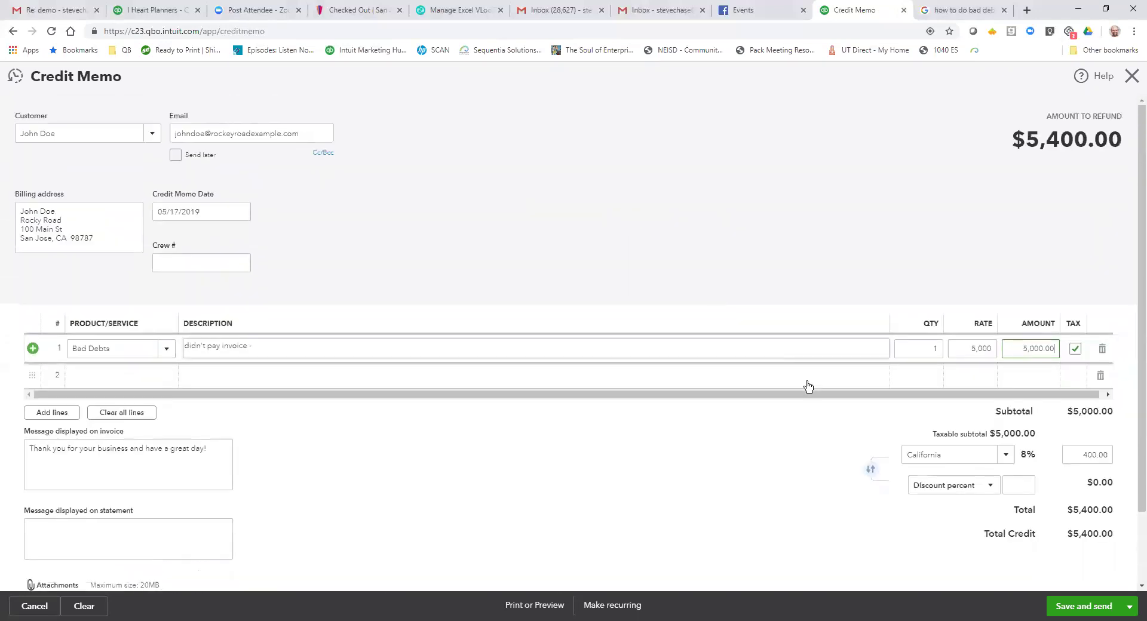
pyautogui.click(1129, 607)
pyautogui.click(1066, 585)
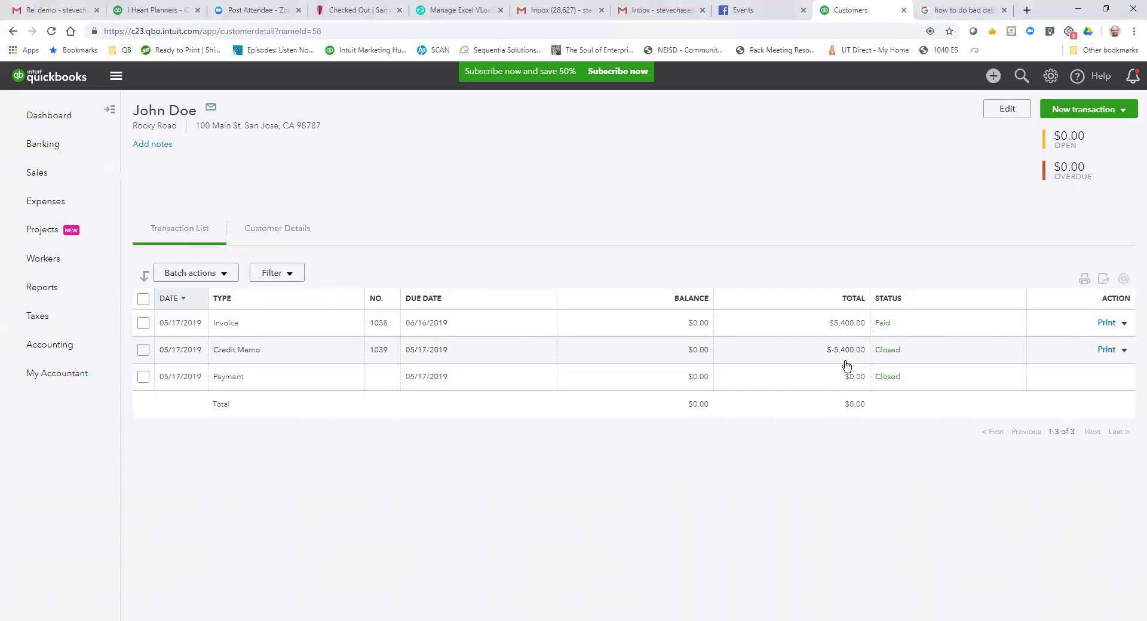
# Step: Open the Profit and Loss report and dismiss the customization tip
pyautogui.click(57, 294)
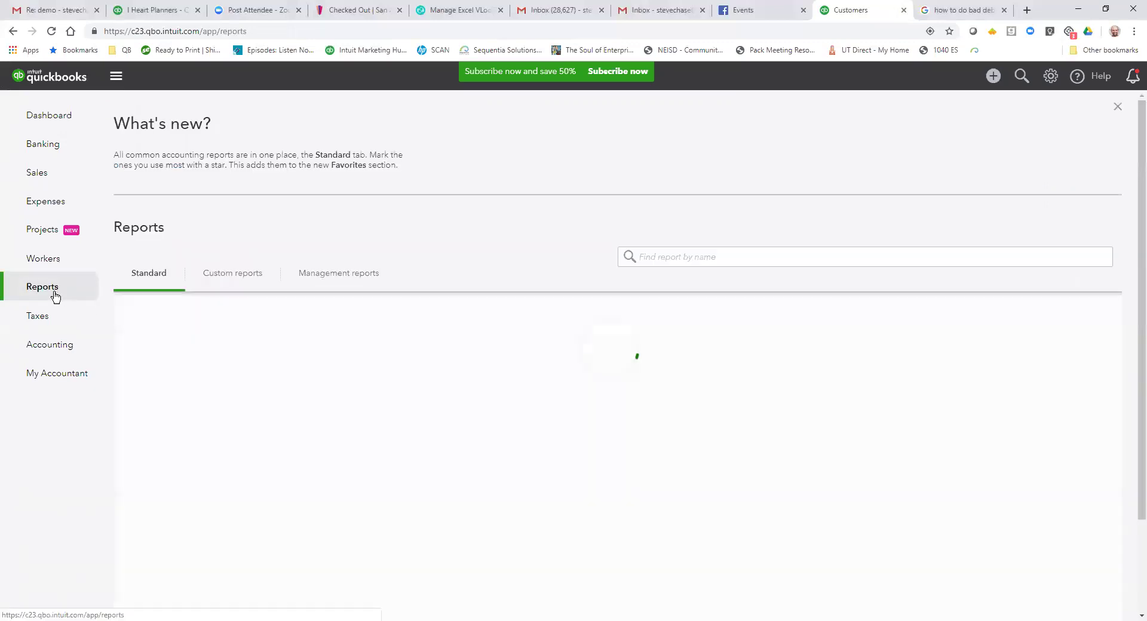
pyautogui.click(185, 417)
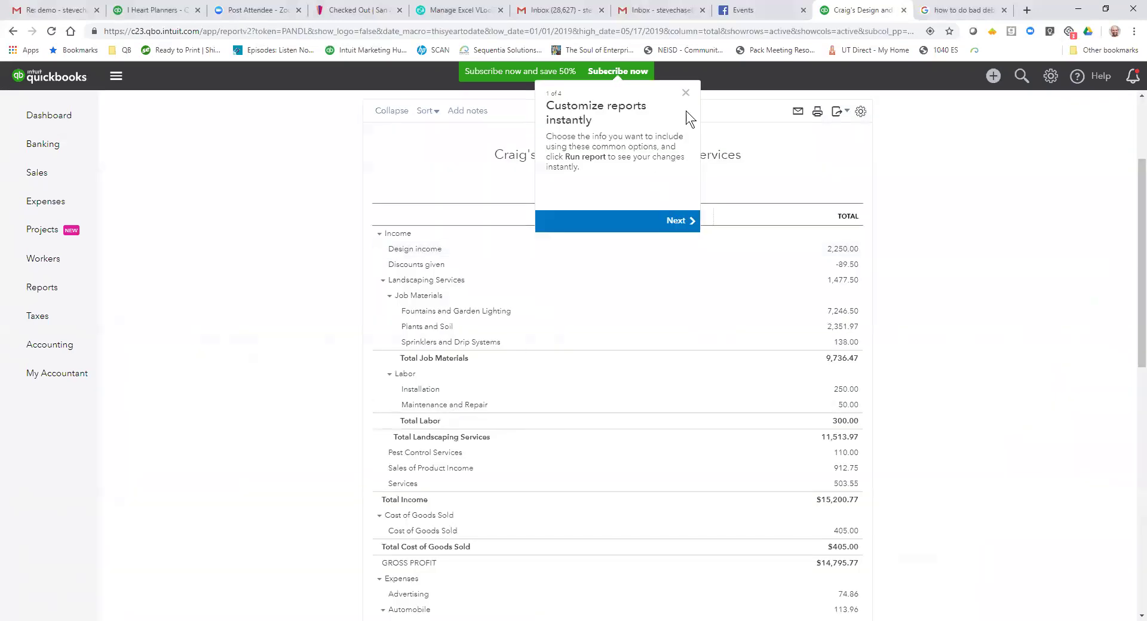
pyautogui.click(686, 93)
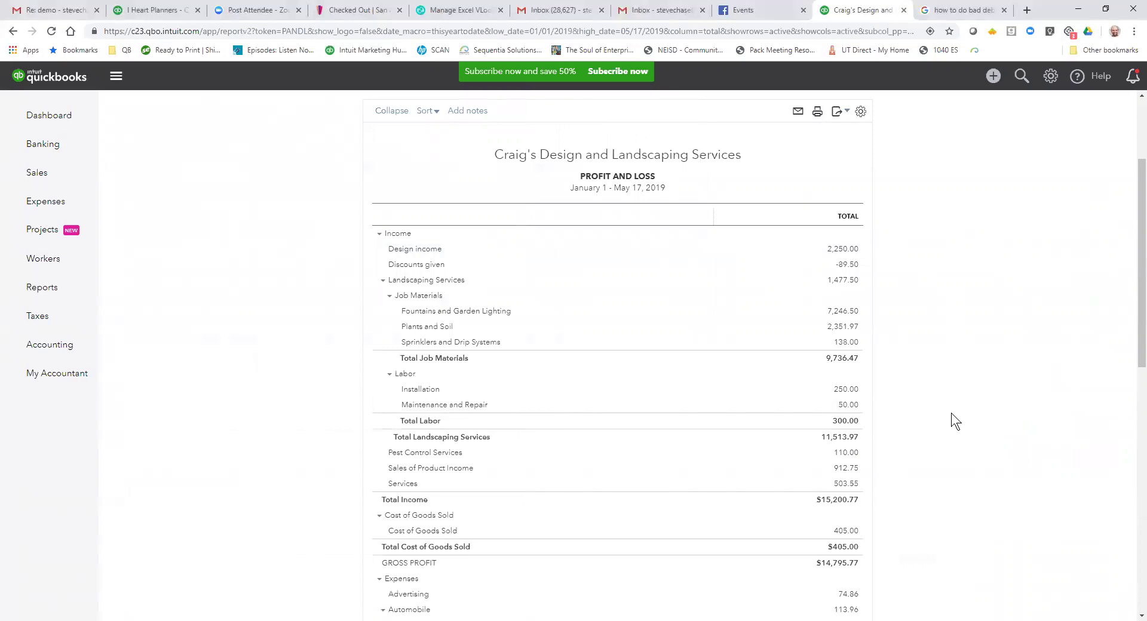
# Step: Set the report end date to 08/16/2019 and rerun it to show Bad Debts under Expenses
pyautogui.scroll(3, 951, 414)
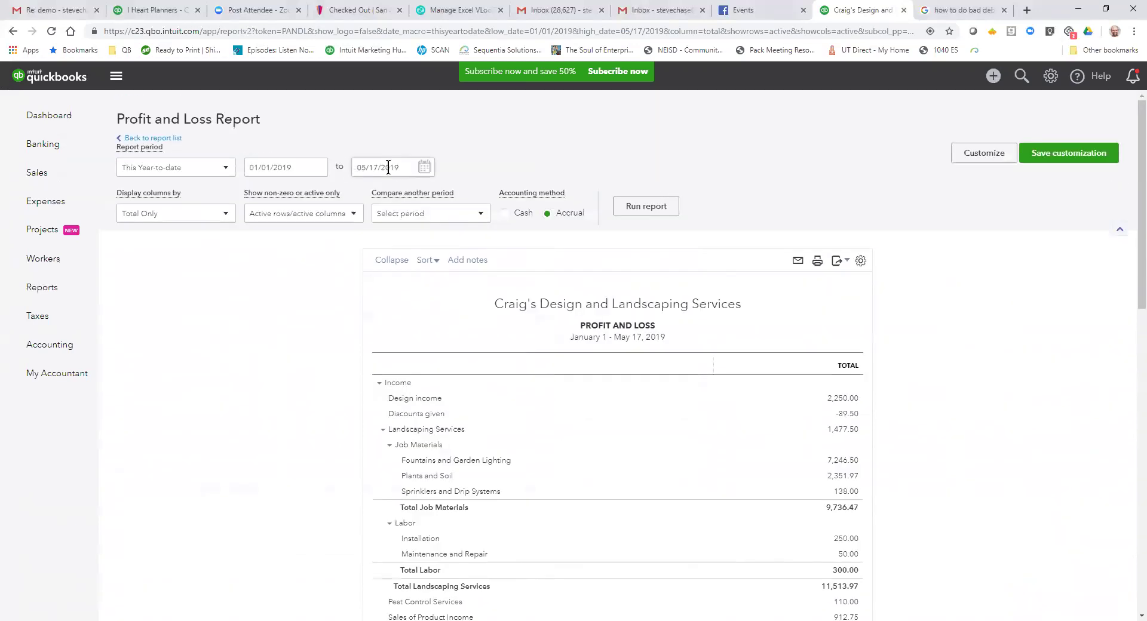
pyautogui.click(410, 167)
pyautogui.click(425, 167)
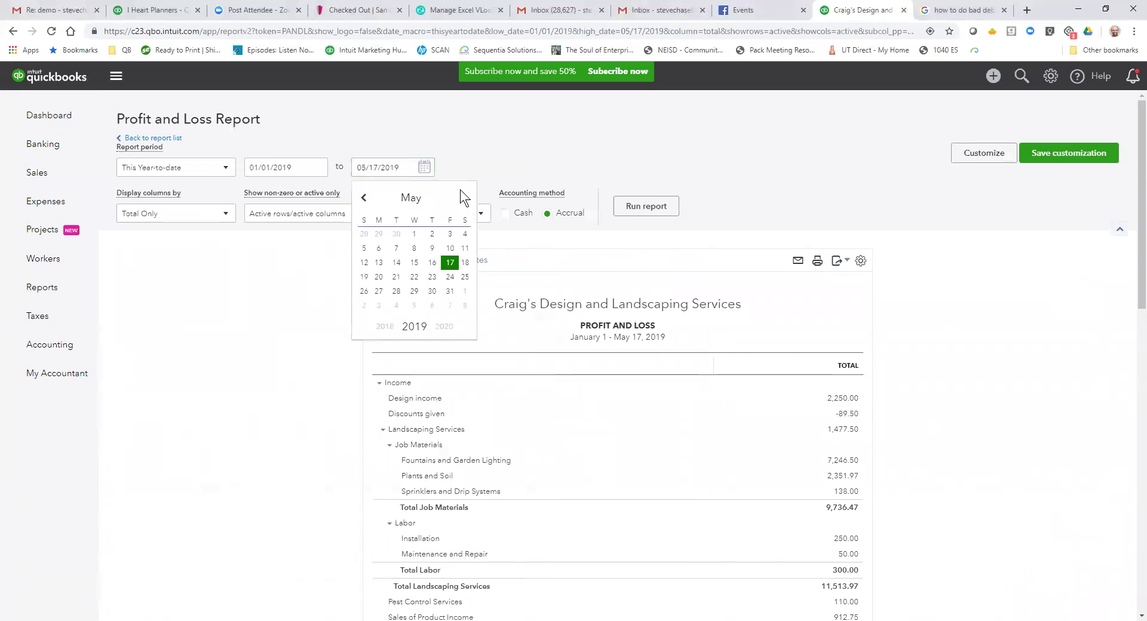
pyautogui.click(465, 199)
pyautogui.click(465, 199)
pyautogui.click(464, 199)
pyautogui.click(450, 262)
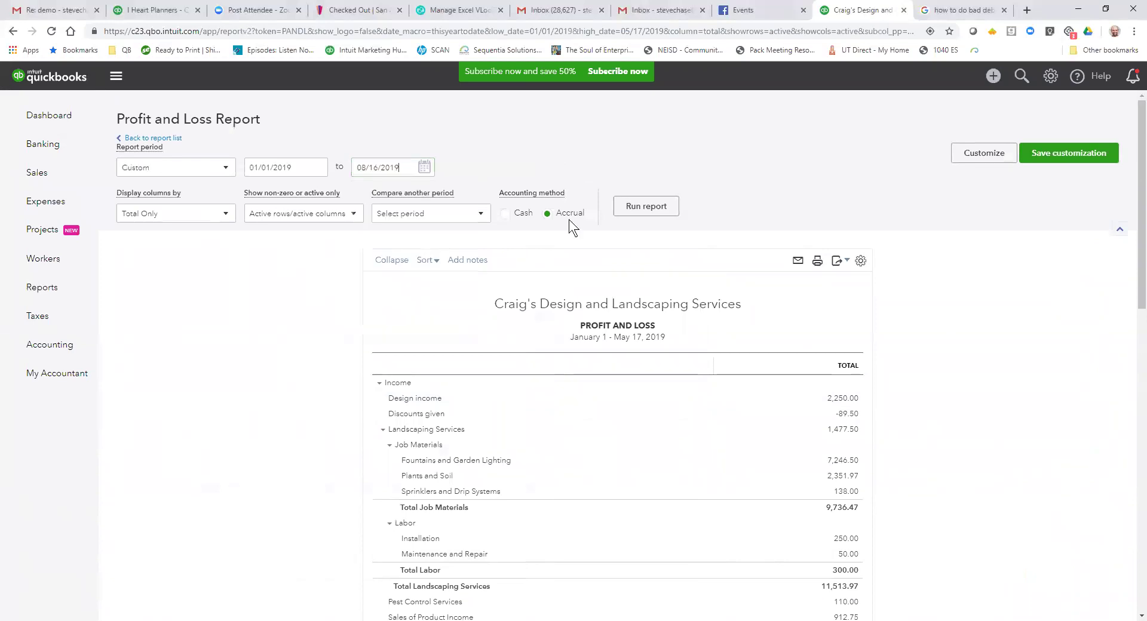
pyautogui.click(646, 206)
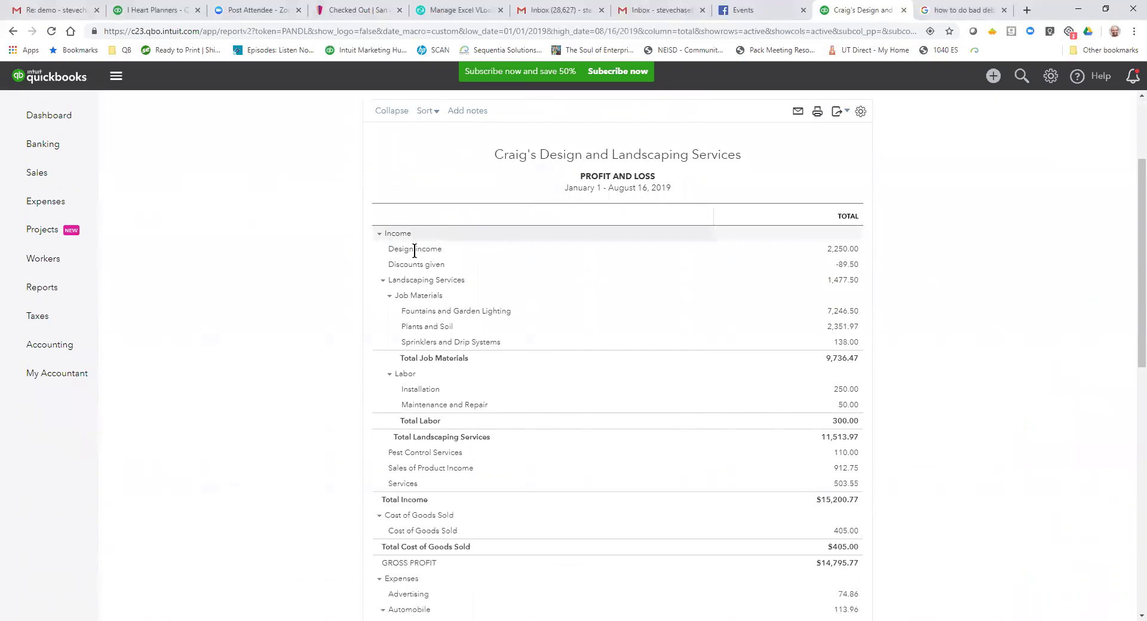
pyautogui.scroll(-1, 441, 478)
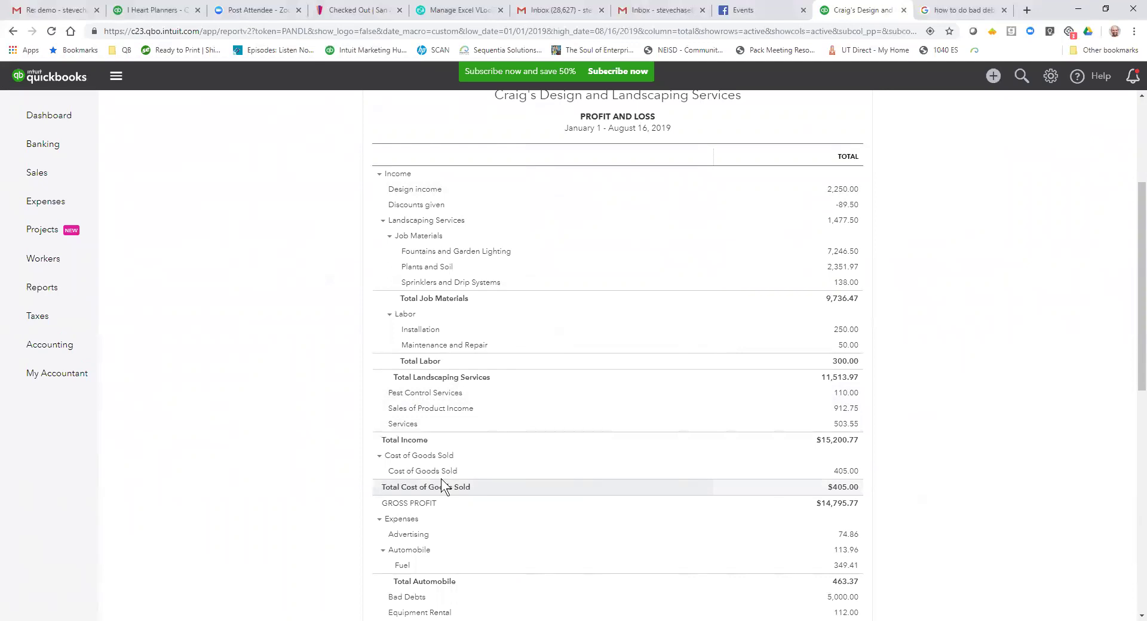
pyautogui.moveTo(44, 257)
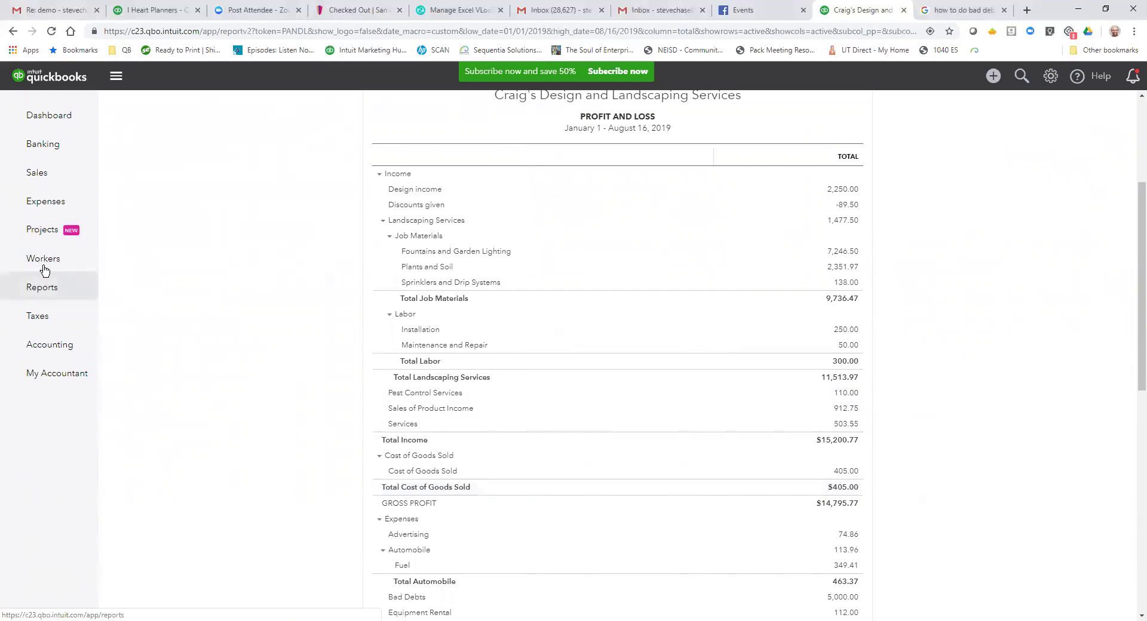
# Step: Add an Income account column to Products and Services and widen it to show full account names
pyautogui.moveTo(36, 173)
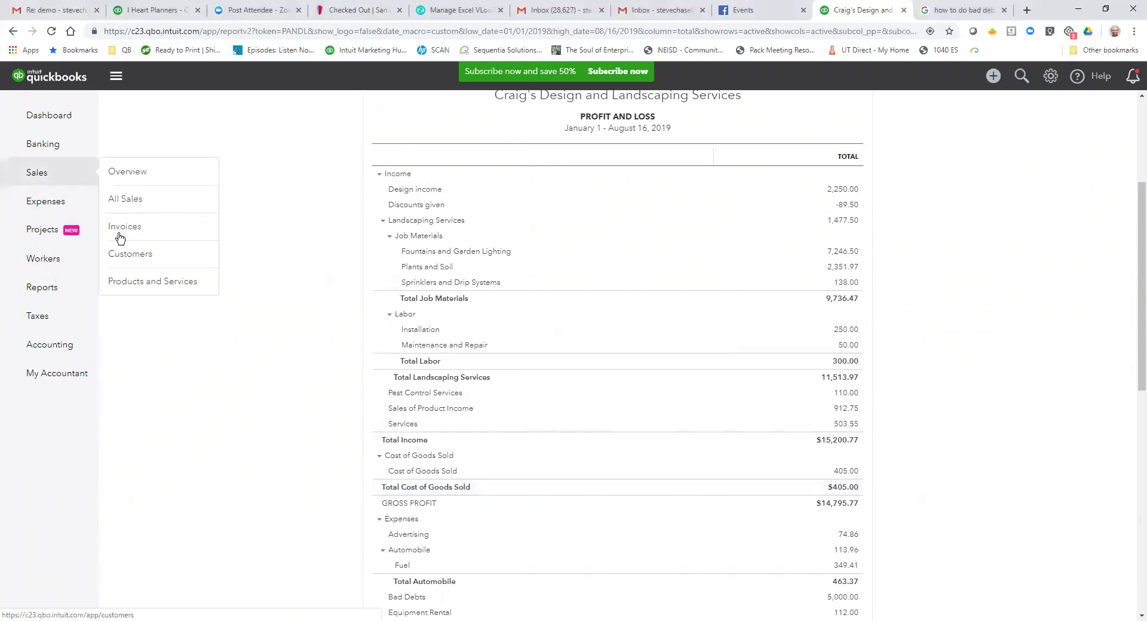
pyautogui.click(152, 280)
pyautogui.scroll(-3, 277, 413)
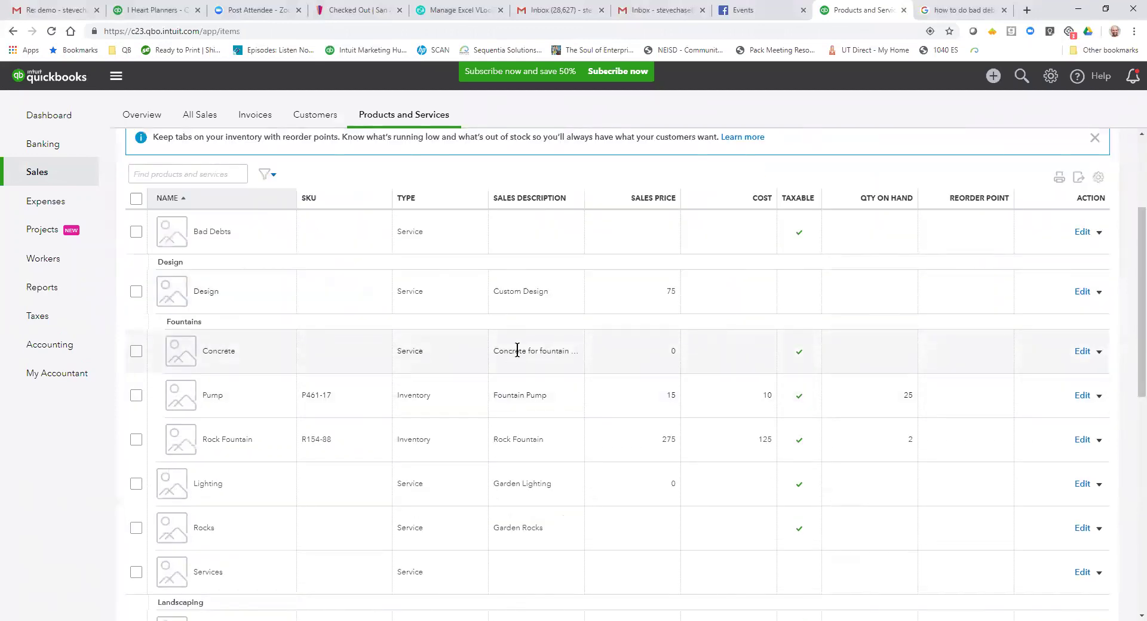
pyautogui.click(1098, 178)
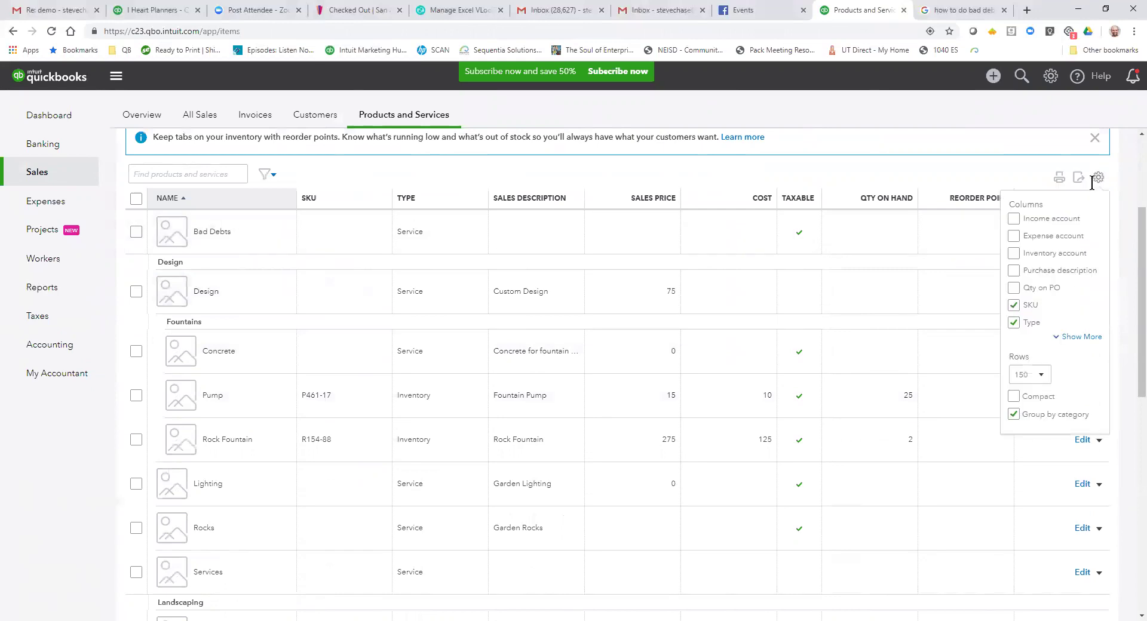
pyautogui.click(1014, 219)
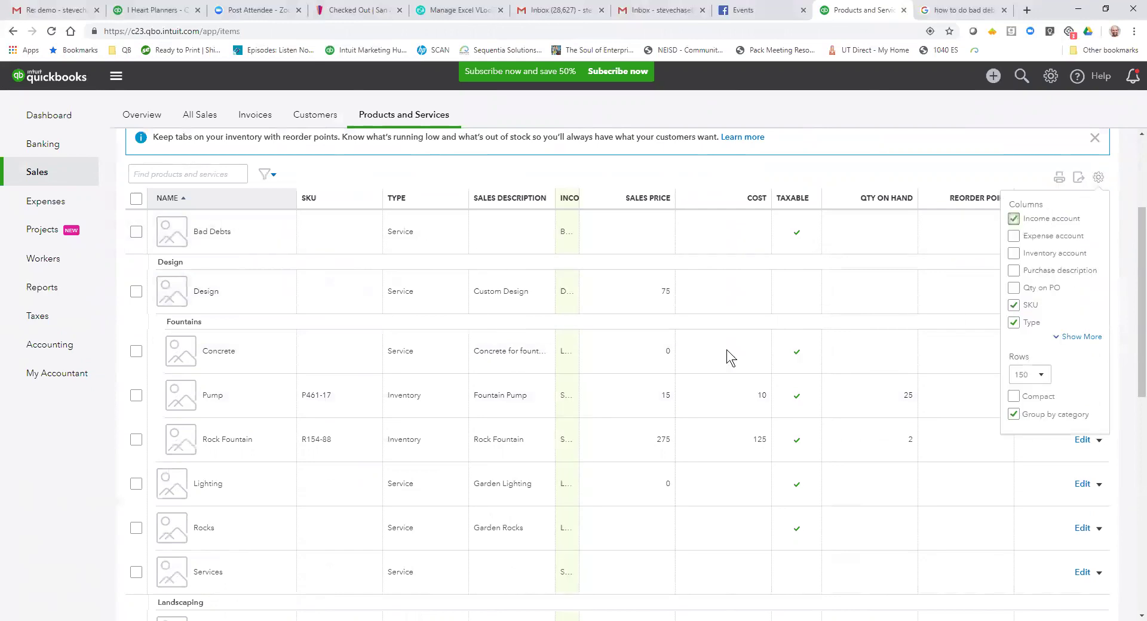
pyautogui.moveTo(579, 199); pyautogui.dragTo(768, 195)
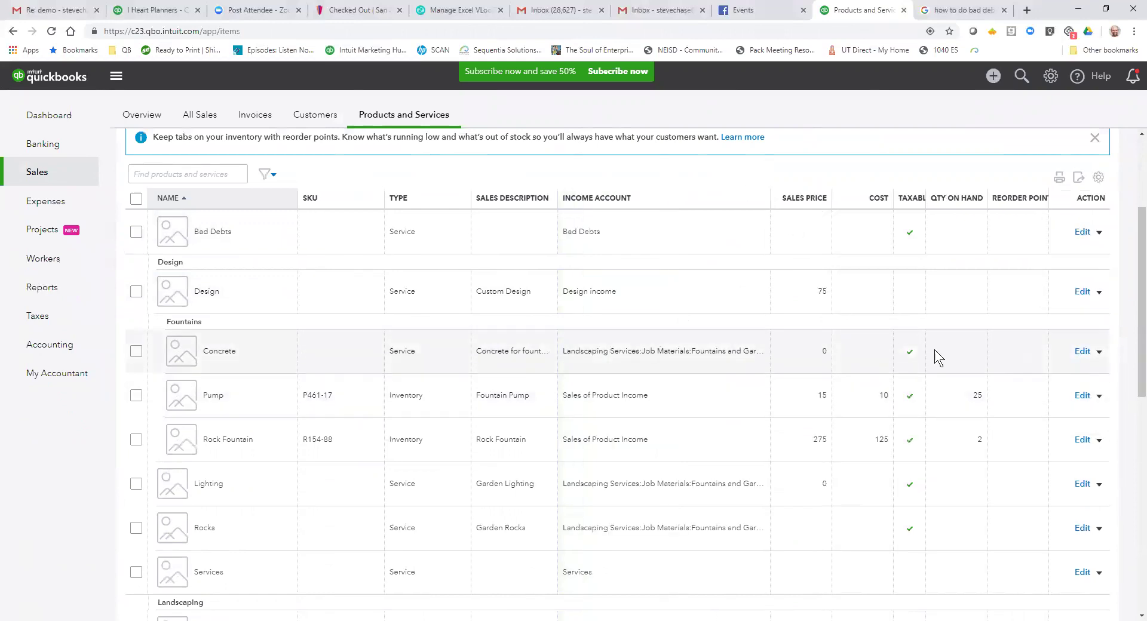
# Step: Give Concrete a new Concrete income account (Other Primary Income), also updating historical transactions
pyautogui.click(1083, 352)
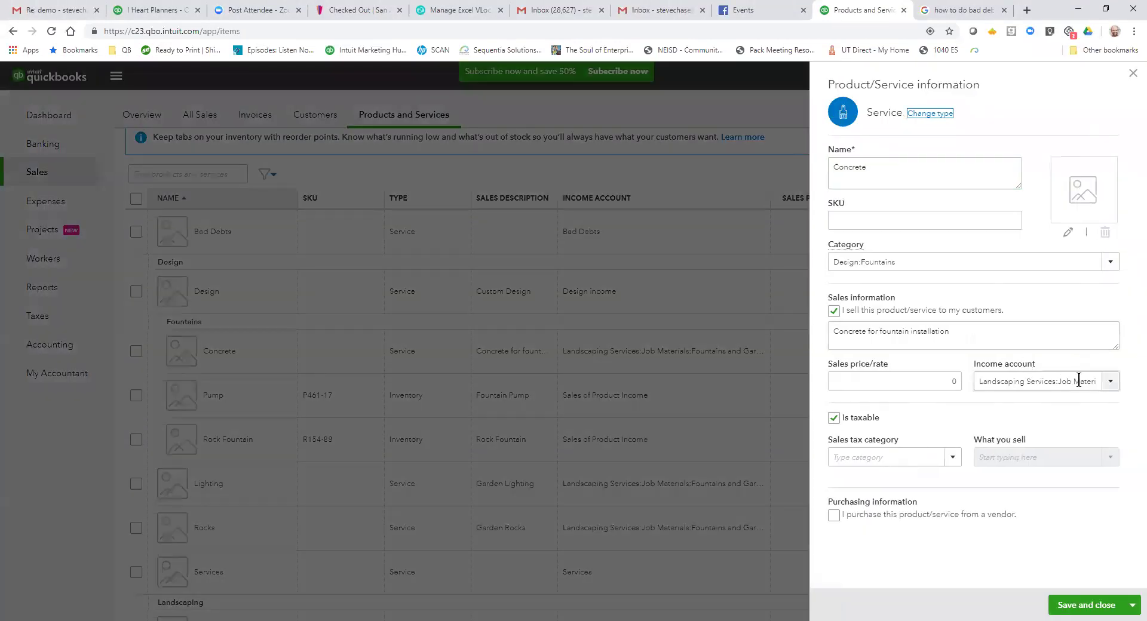
pyautogui.click(1078, 381)
pyautogui.write('Concrete')
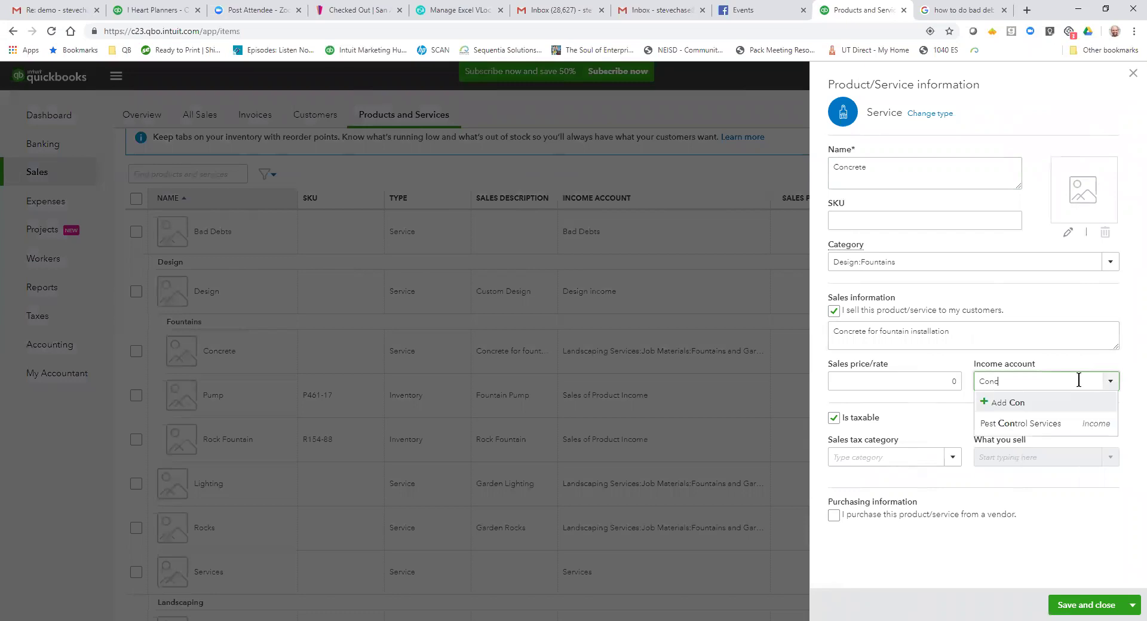
pyautogui.press('Return')
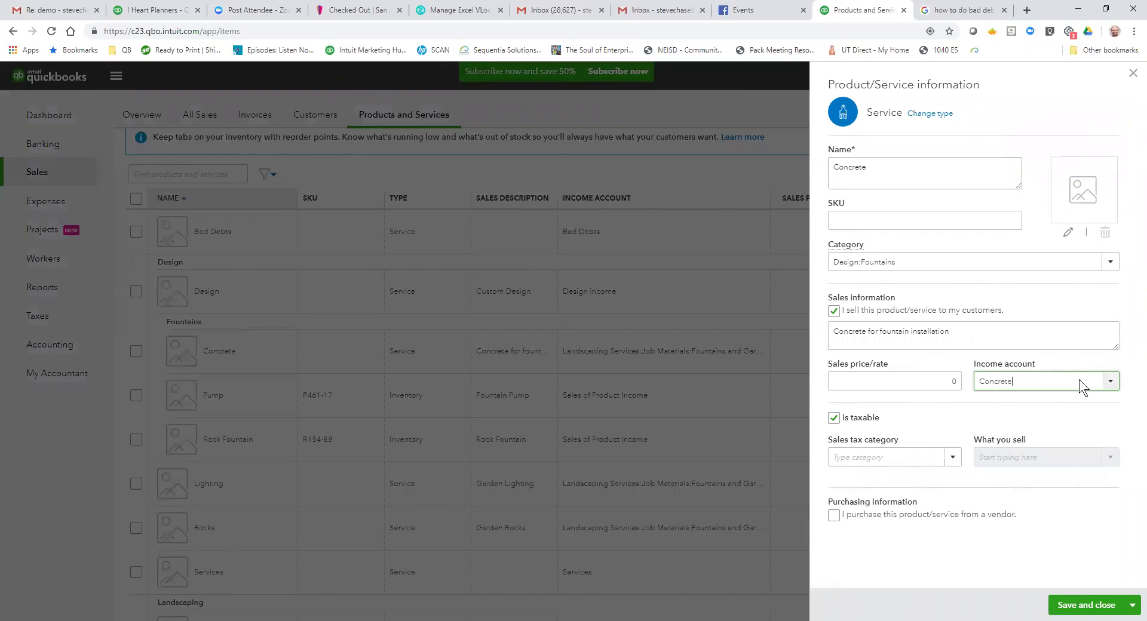
pyautogui.click(436, 246)
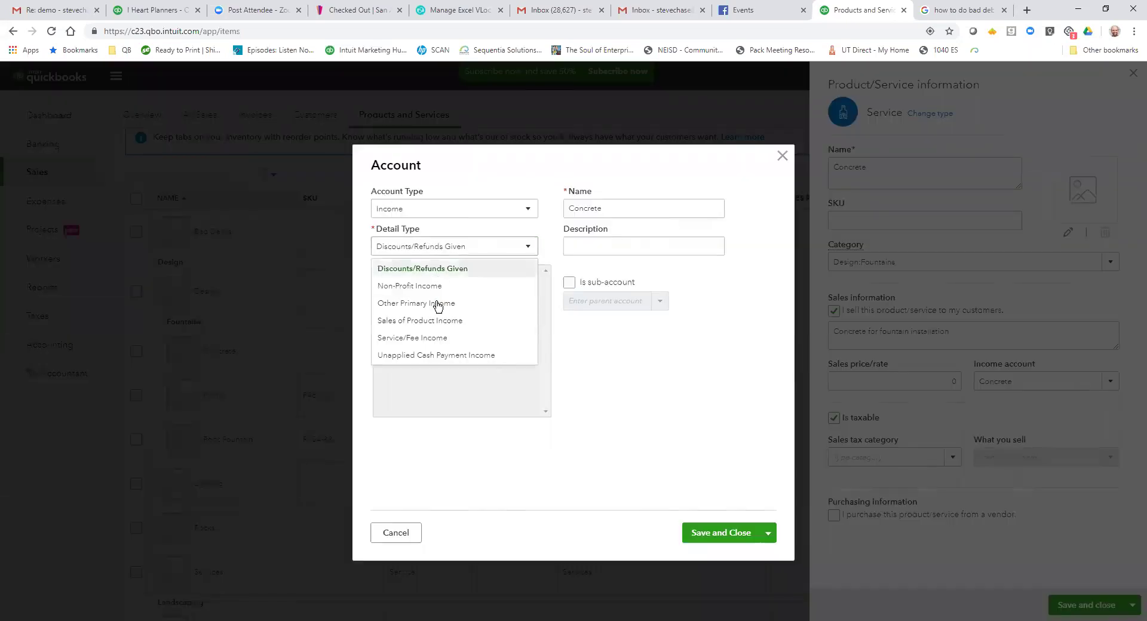
pyautogui.click(439, 303)
pyautogui.click(735, 532)
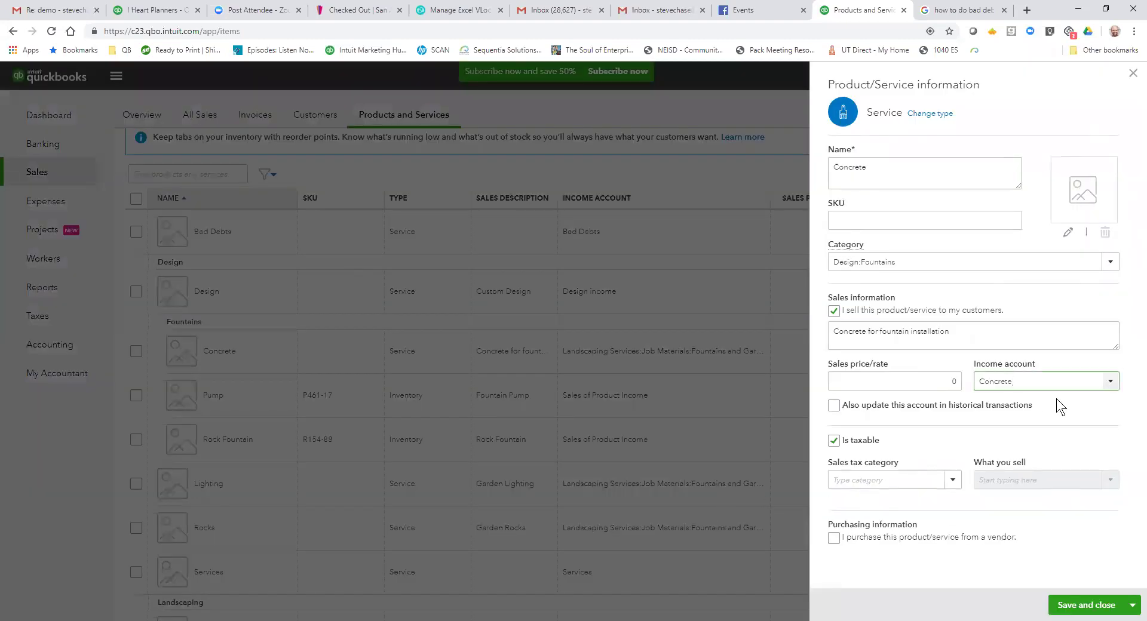
pyautogui.click(834, 405)
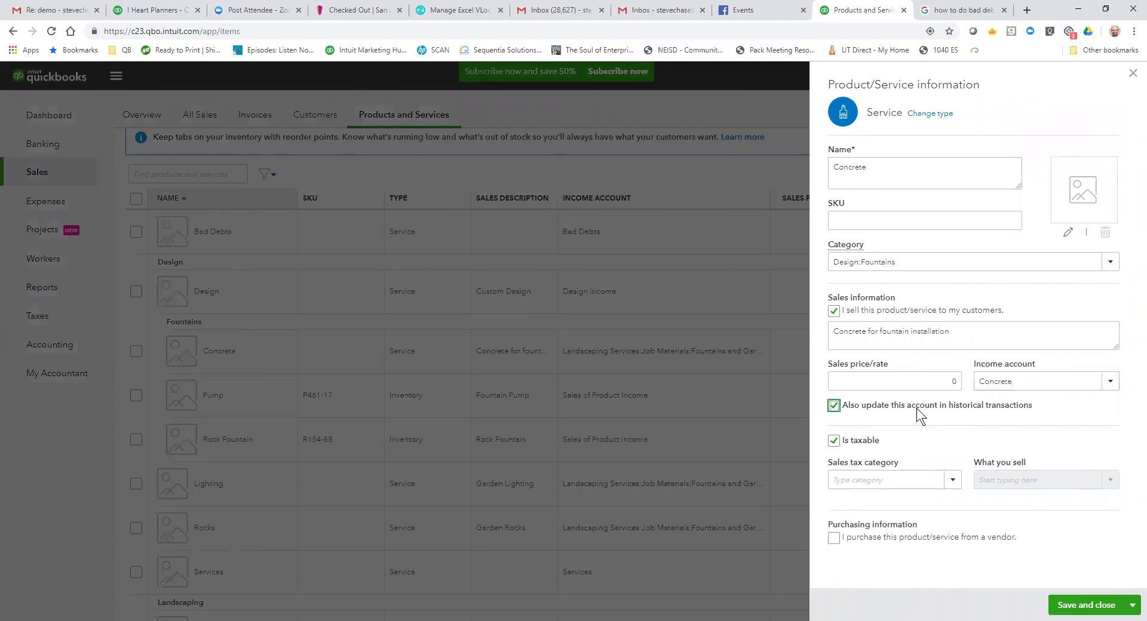
pyautogui.click(1084, 605)
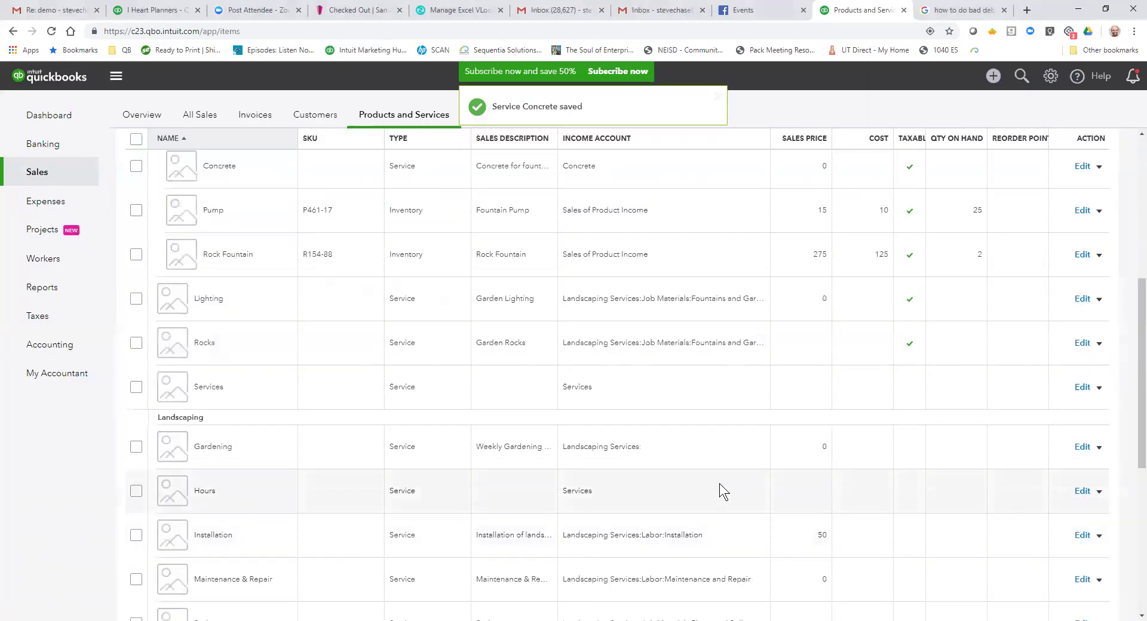
# Step: Drill into Profit and Loss Concrete income, rerun it on cash basis, then return to the summary
pyautogui.click(42, 287)
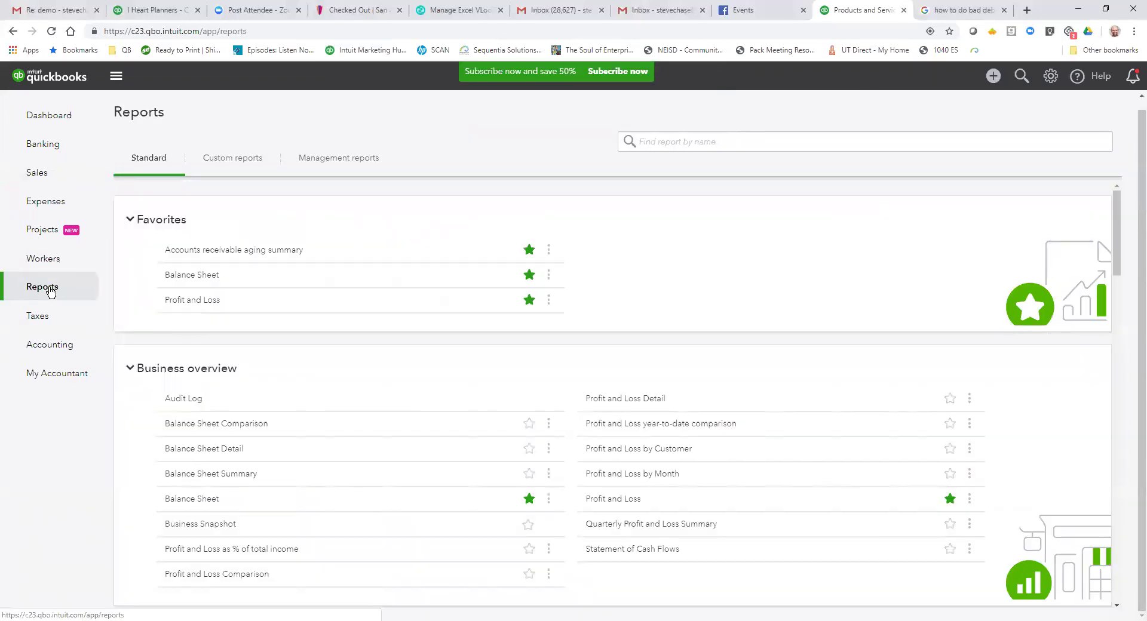
pyautogui.click(189, 302)
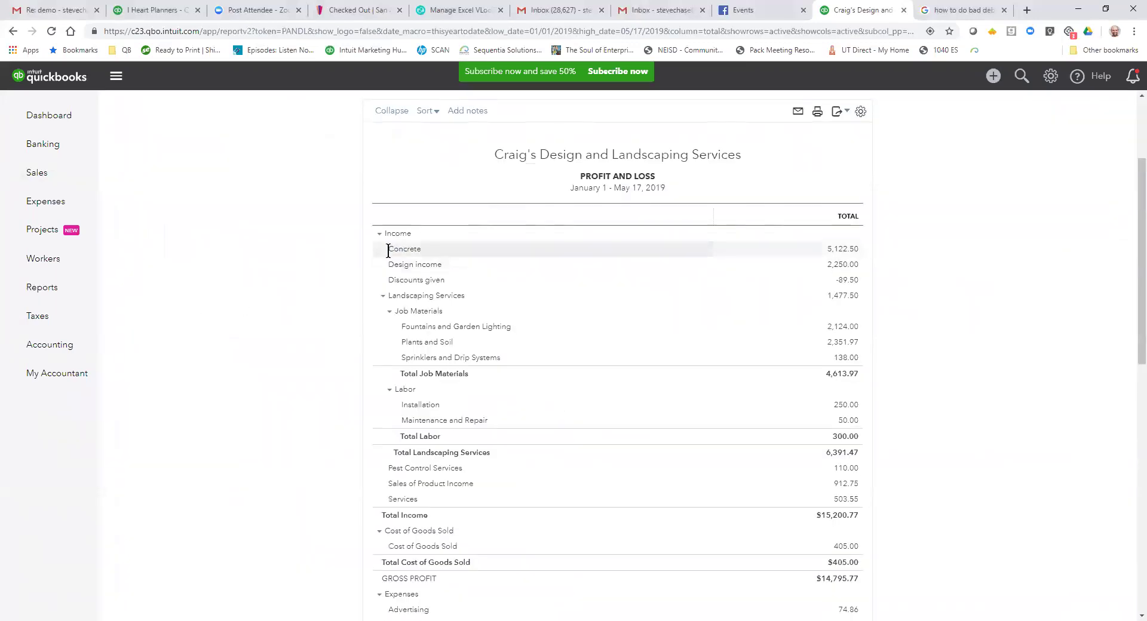
pyautogui.click(851, 250)
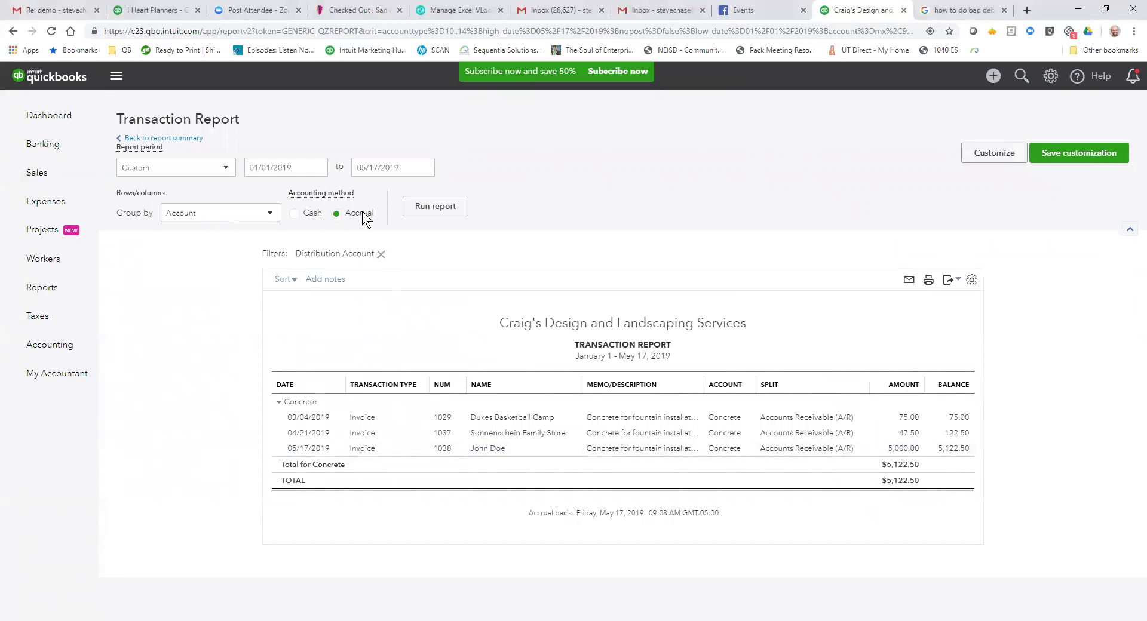
pyautogui.click(296, 212)
pyautogui.click(412, 207)
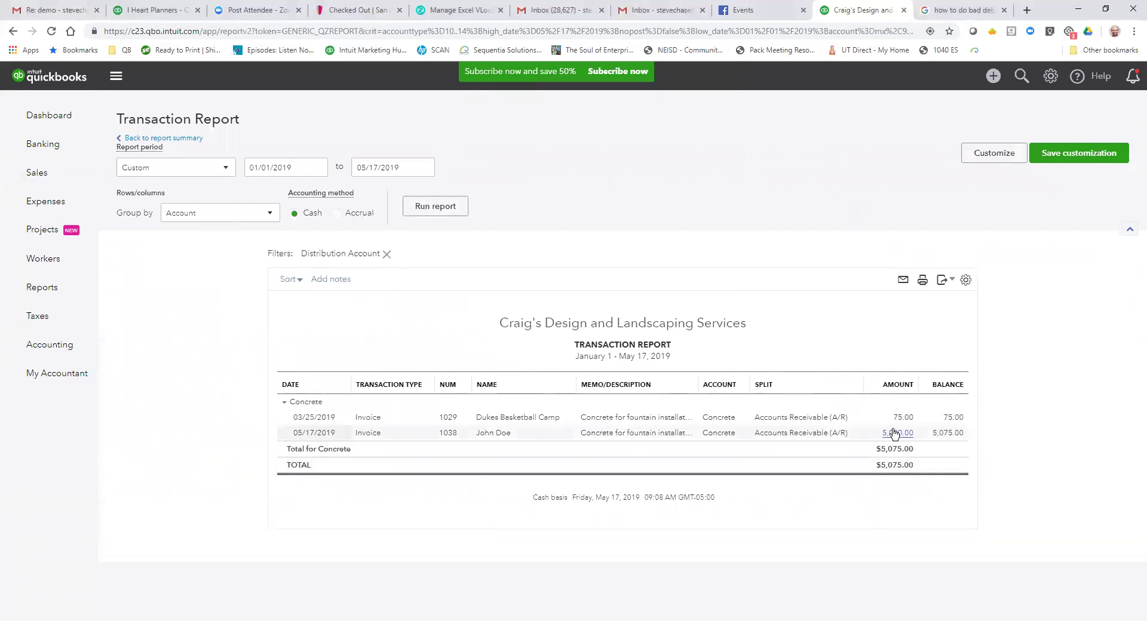
pyautogui.click(195, 138)
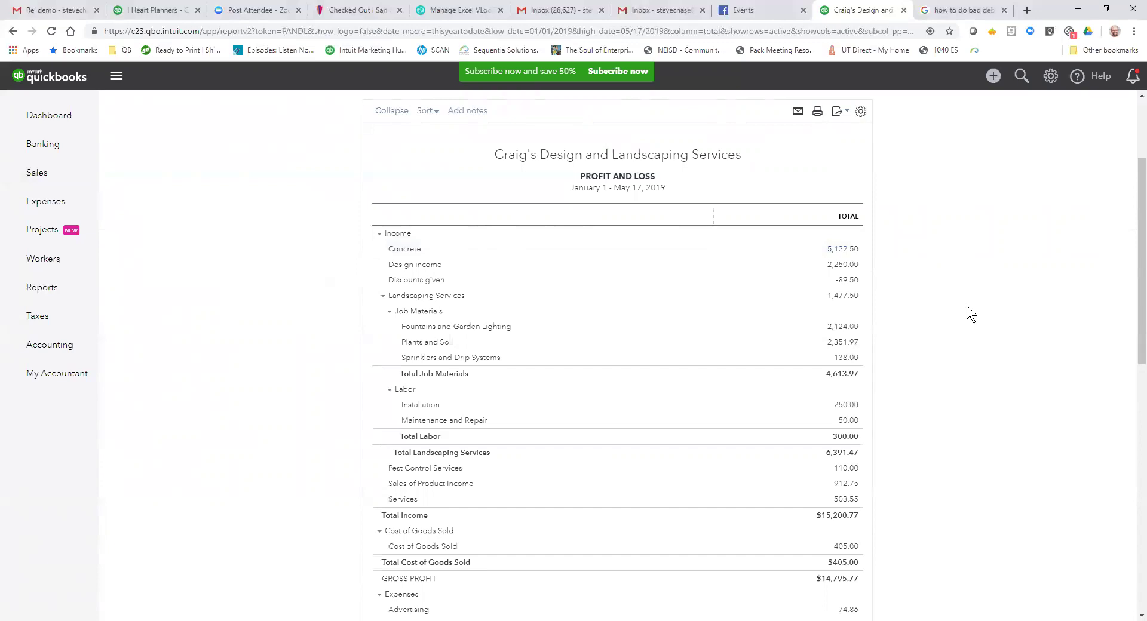
# Step: Drill into the 5,000.00 Bad Debts expense to see credit memo 1039
pyautogui.scroll(-3, 966, 306)
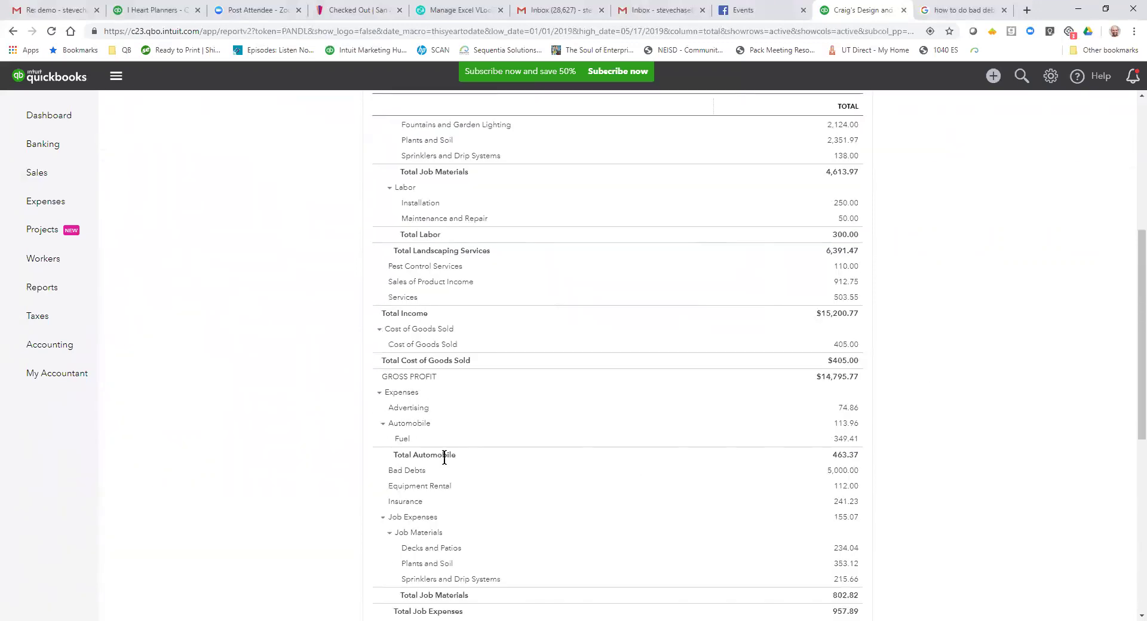
pyautogui.click(839, 472)
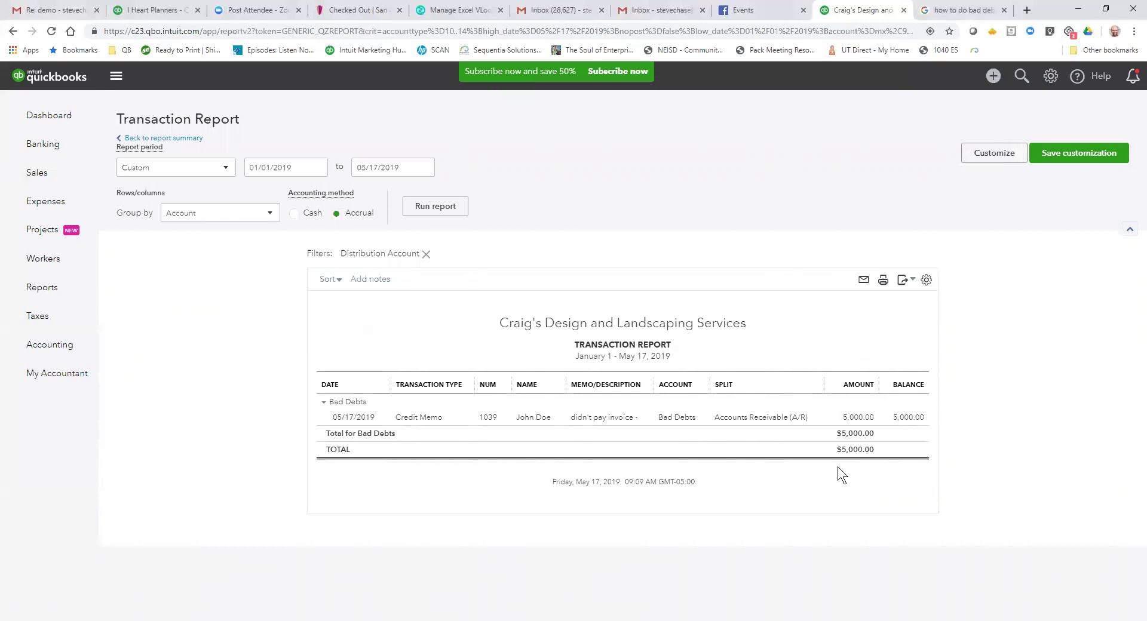
pyautogui.click(1026, 8)
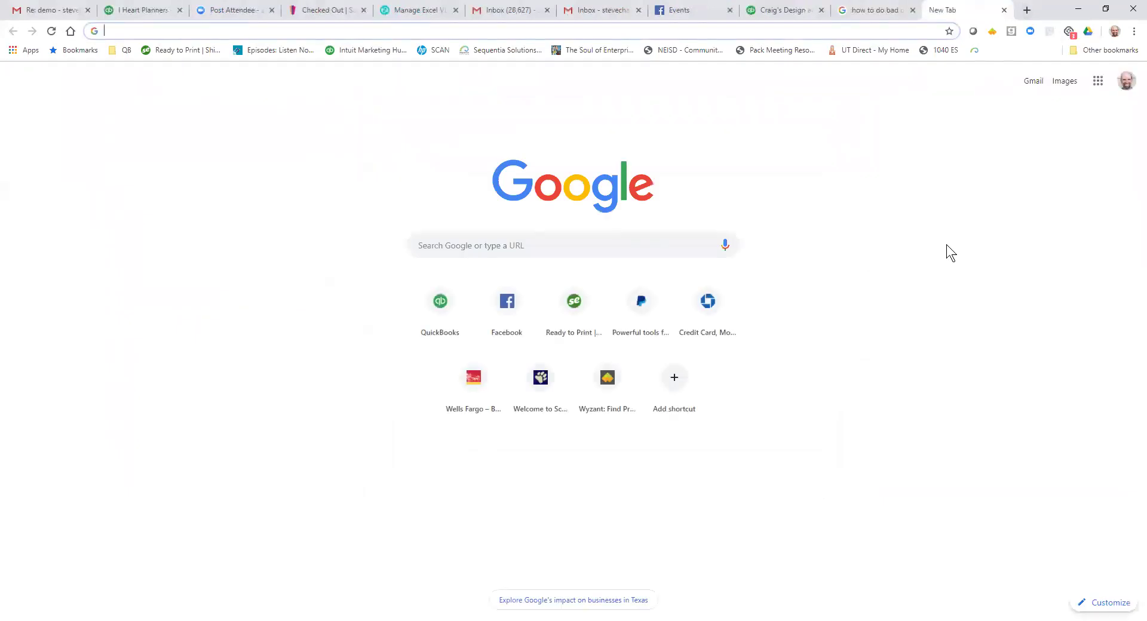
pyautogui.write('seq')
pyautogui.press('Return')
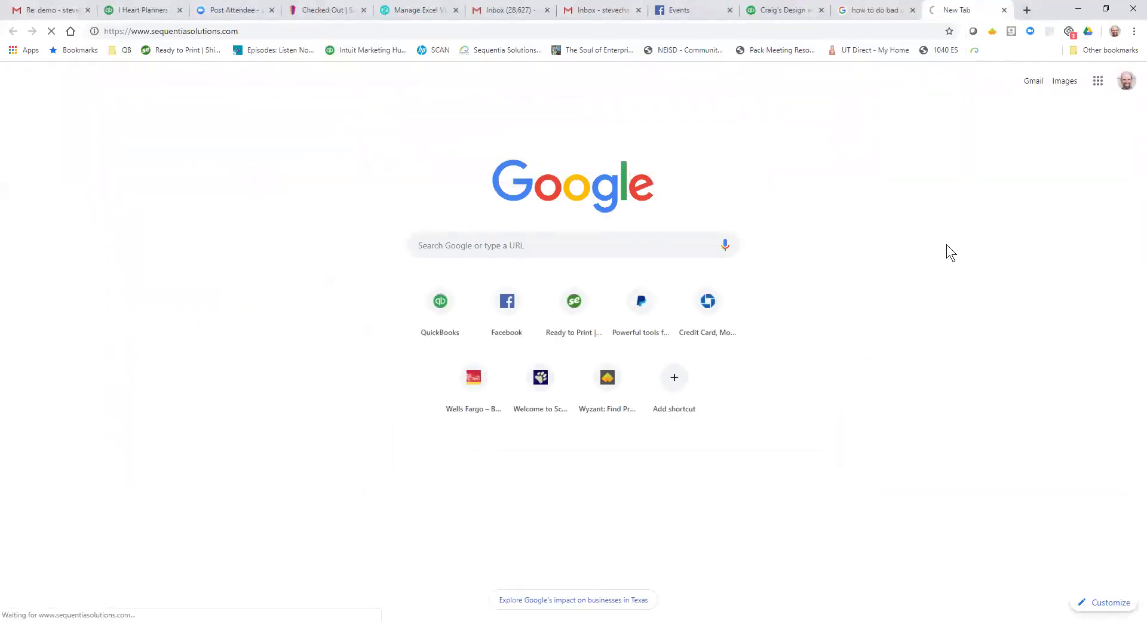